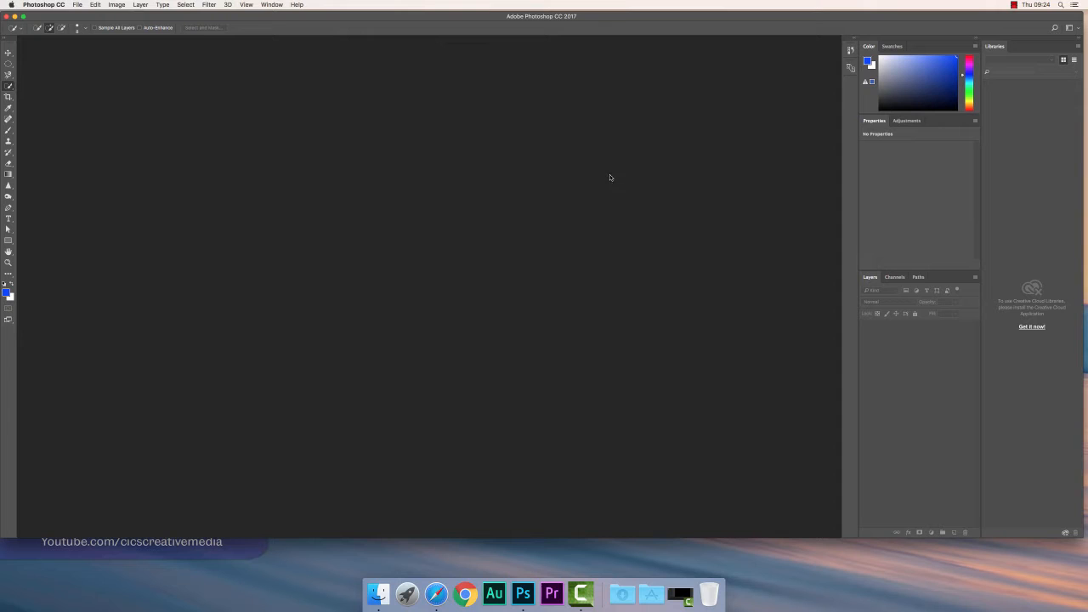
# Step: Start a new document and review the available Photo, Print, Mobile and Film & Video blank presets
pyautogui.click(77, 6)
pyautogui.click(94, 15)
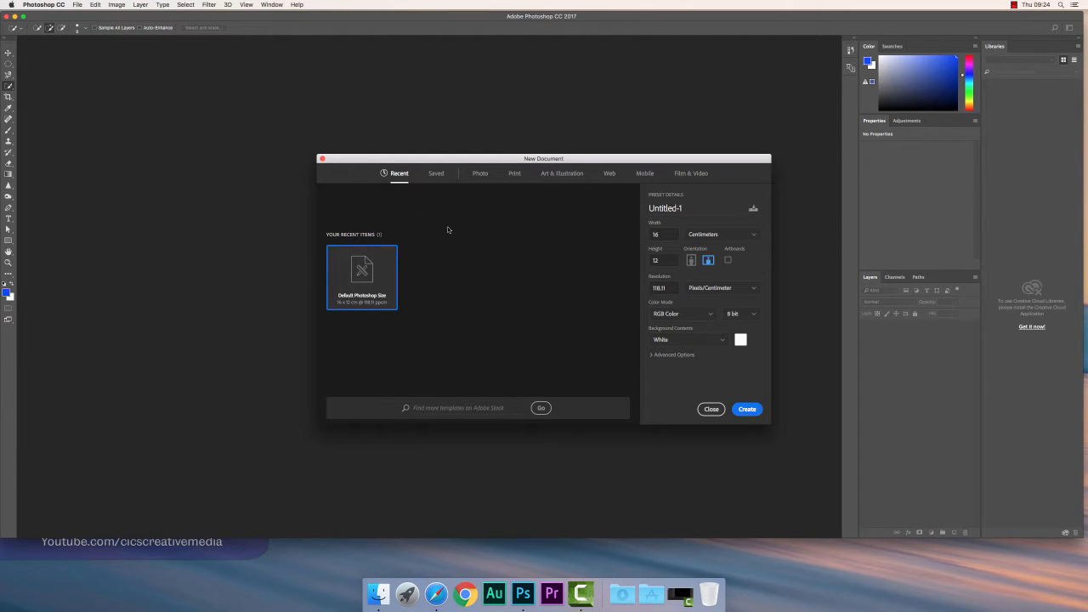
pyautogui.click(485, 176)
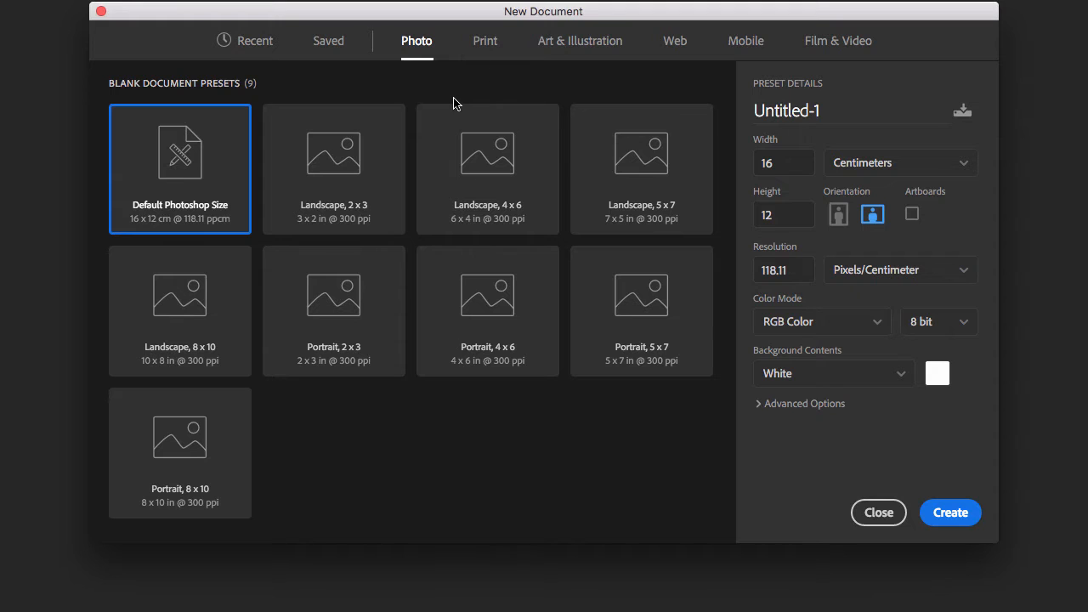
pyautogui.click(483, 41)
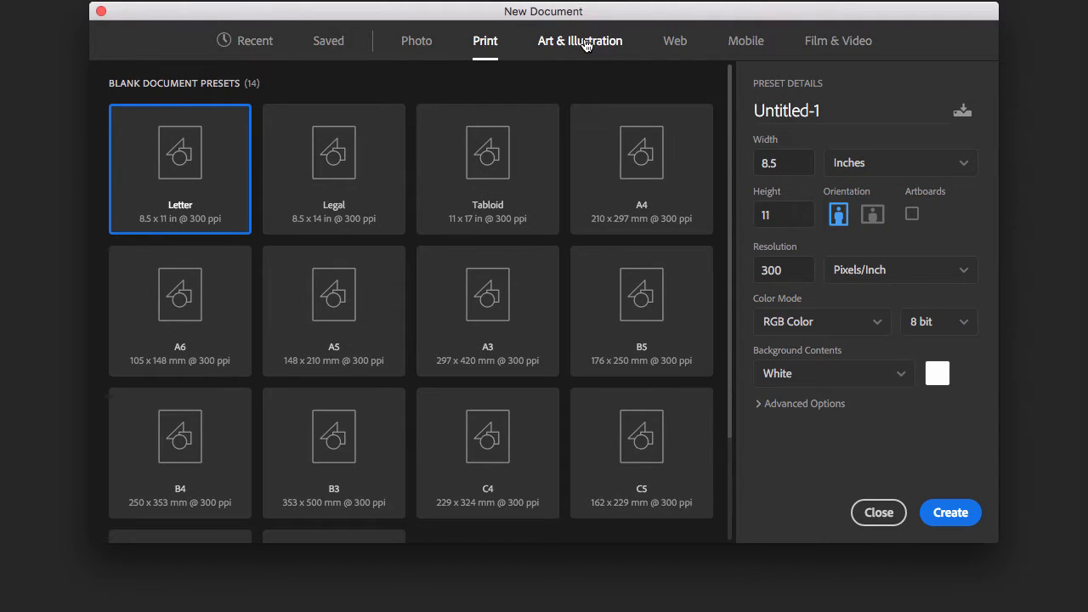
pyautogui.click(741, 42)
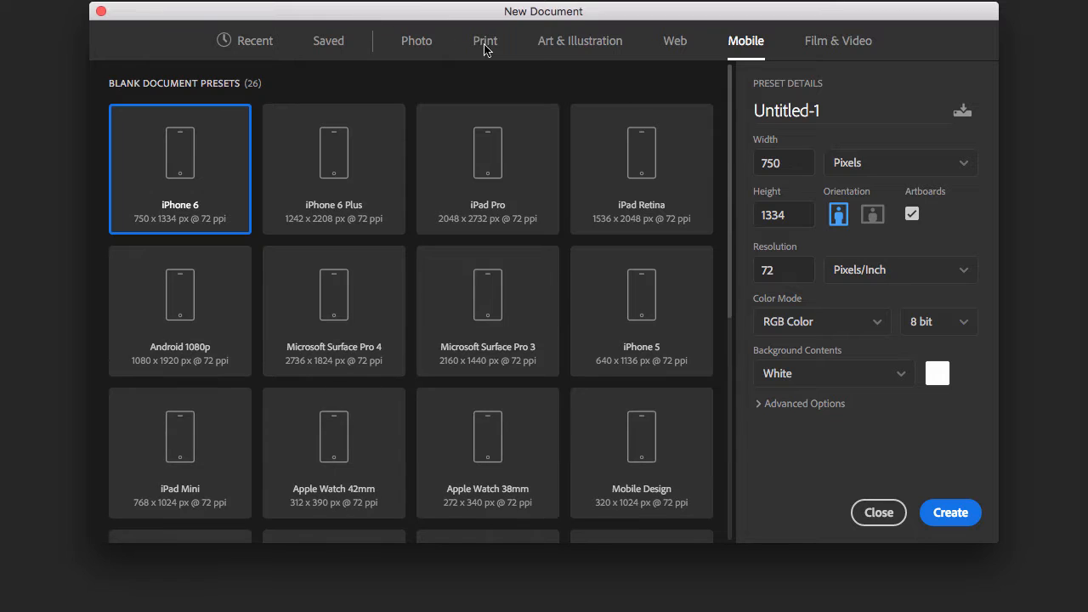
pyautogui.click(830, 44)
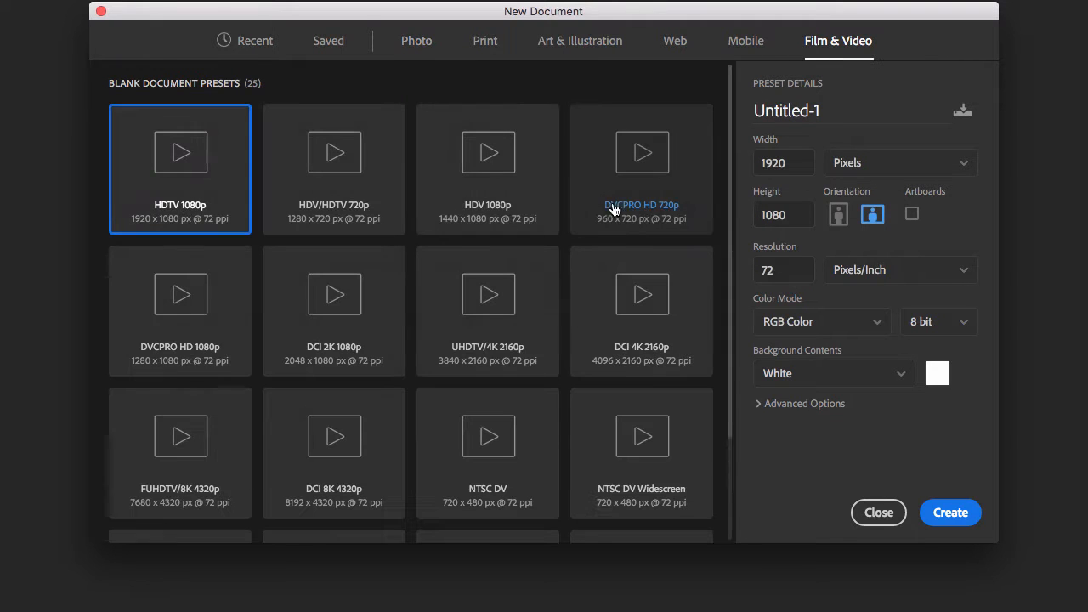
# Step: Choose the A4 print preset for the new document and set its orientation to landscape
pyautogui.click(486, 39)
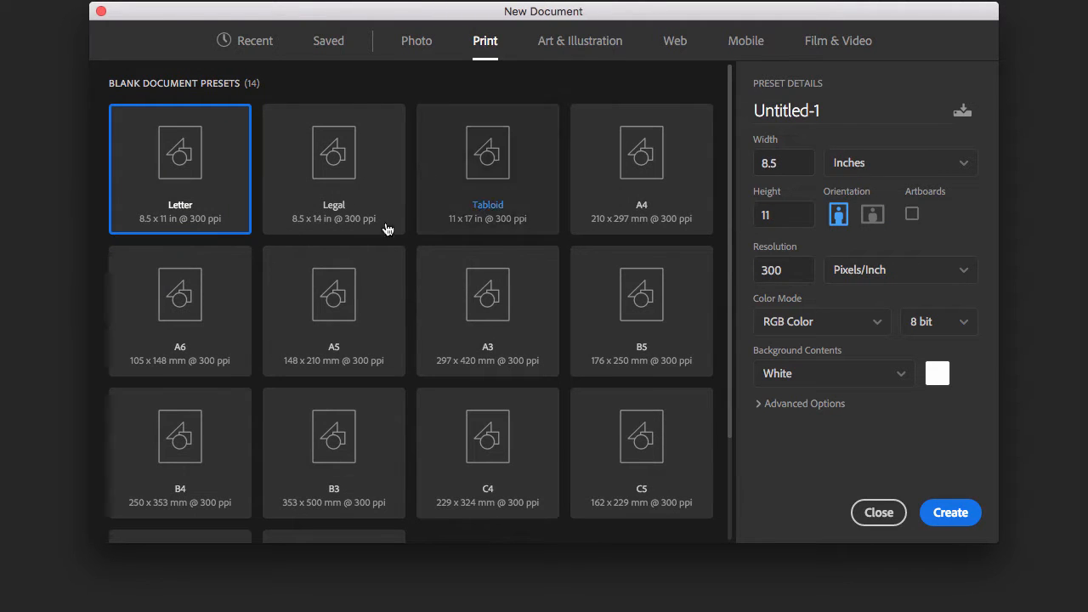
pyautogui.click(640, 145)
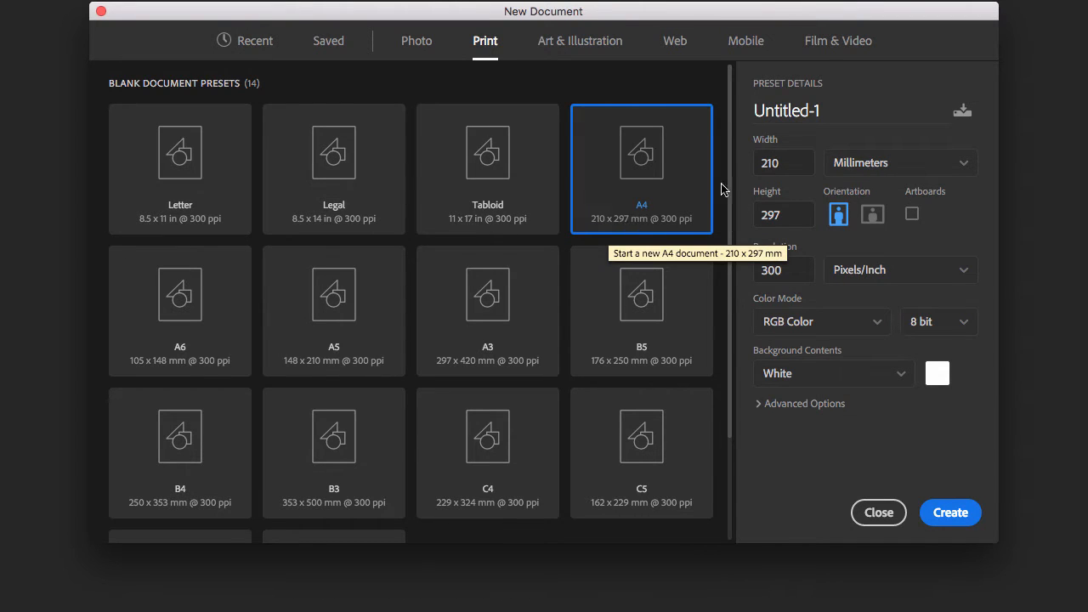
pyautogui.click(874, 217)
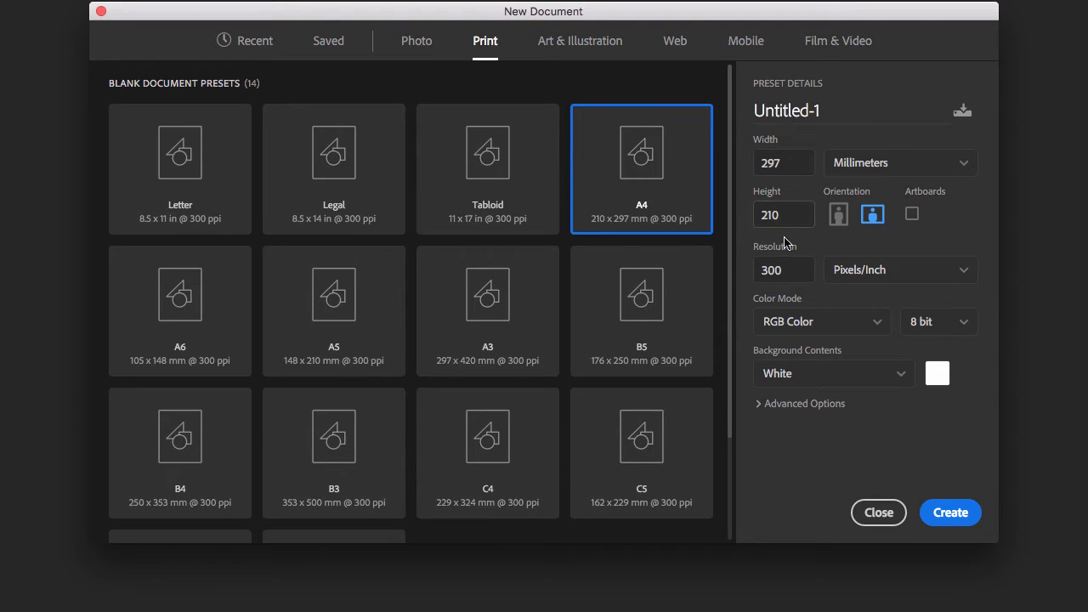
# Step: Create the document with RGB Color mode and White background contents
pyautogui.click(875, 324)
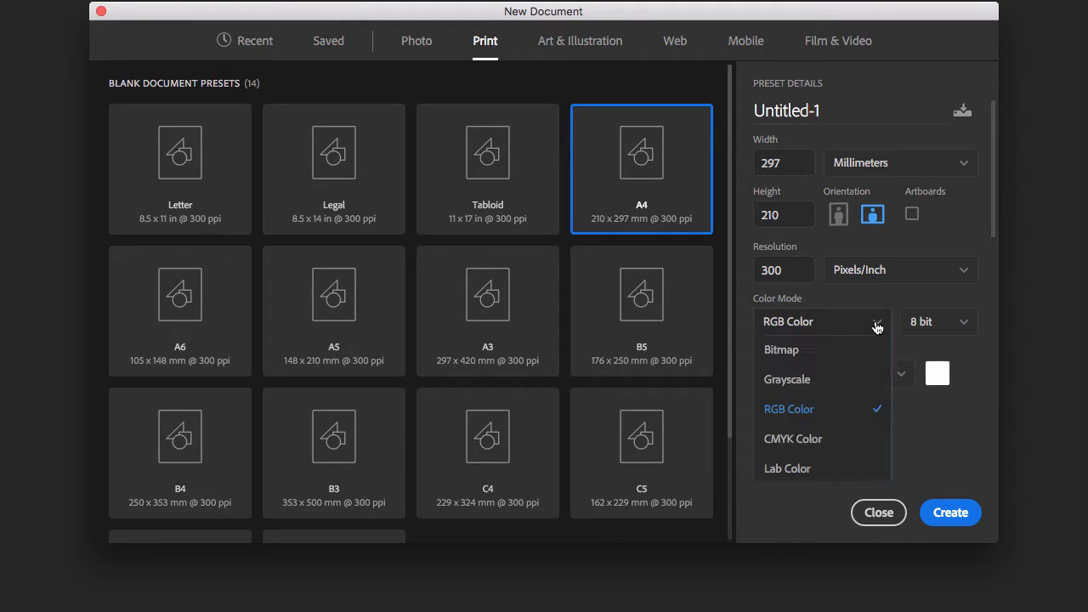
pyautogui.click(819, 412)
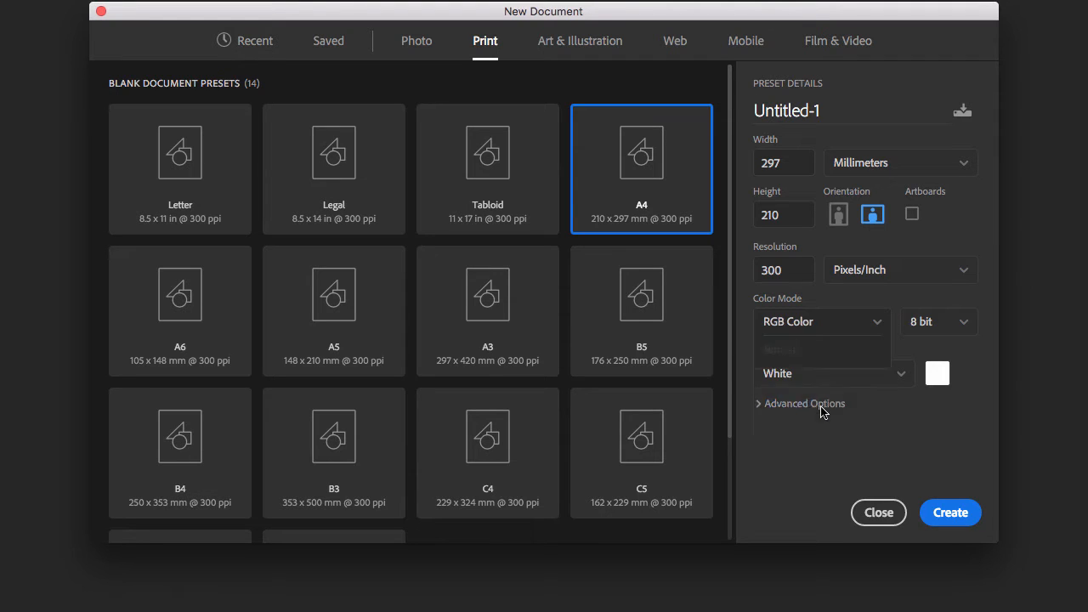
pyautogui.click(902, 380)
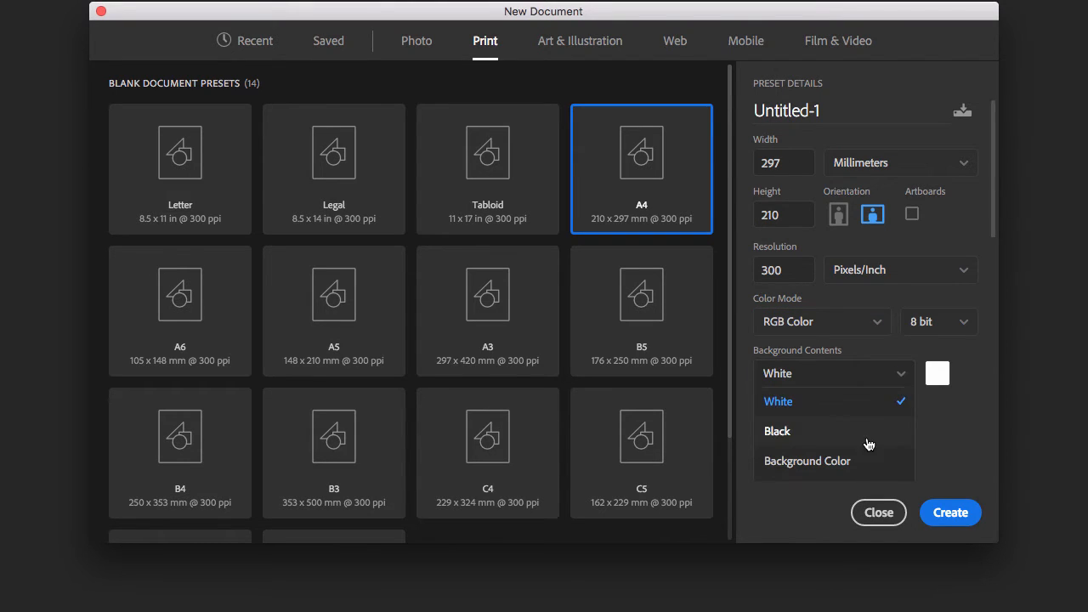
pyautogui.click(943, 435)
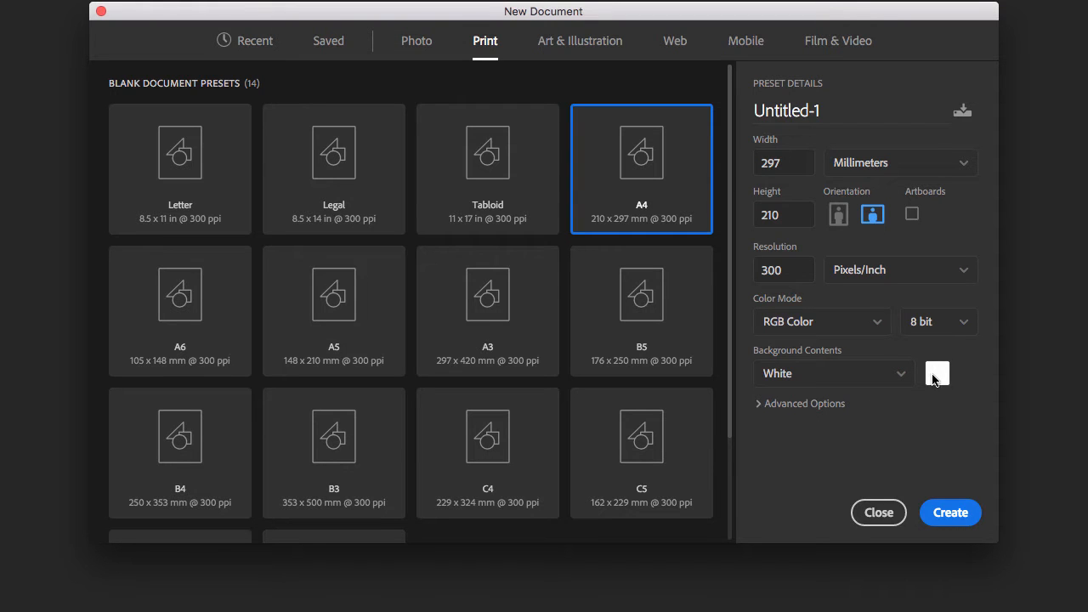
pyautogui.click(936, 375)
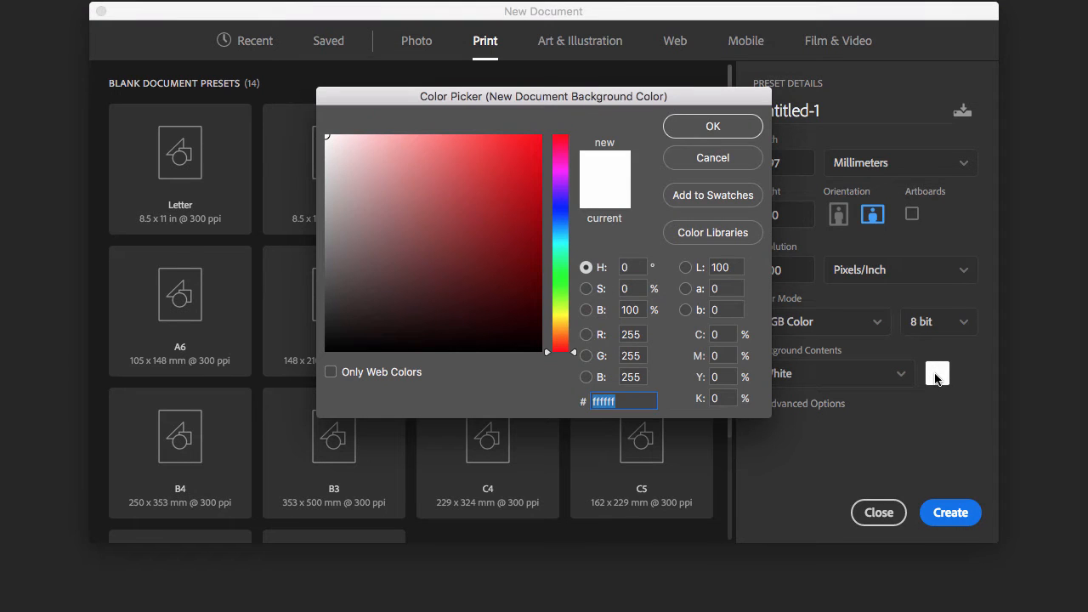
pyautogui.click(702, 159)
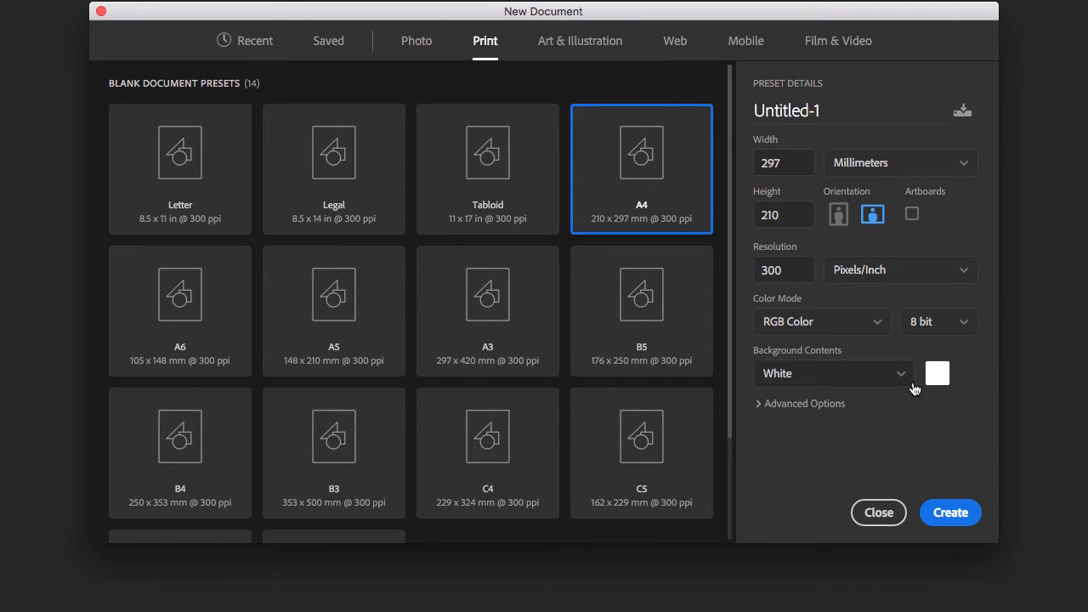
pyautogui.click(957, 516)
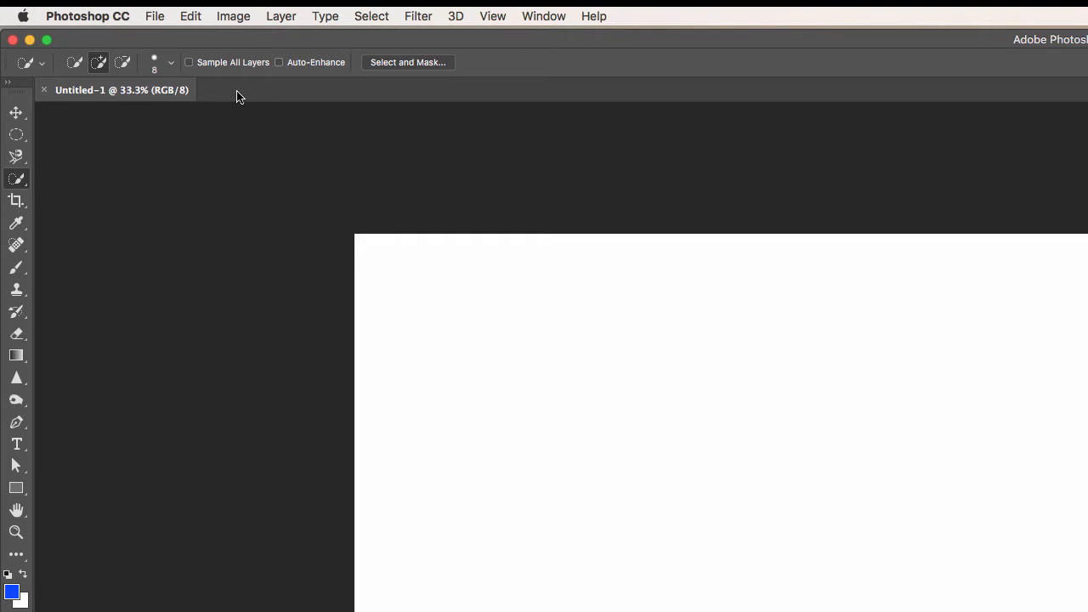
# Step: Examine the options offered by the Crop, Move, Elliptical Marquee, Magnetic Lasso and Quick Selection tools
pyautogui.click(15, 203)
pyautogui.click(22, 117)
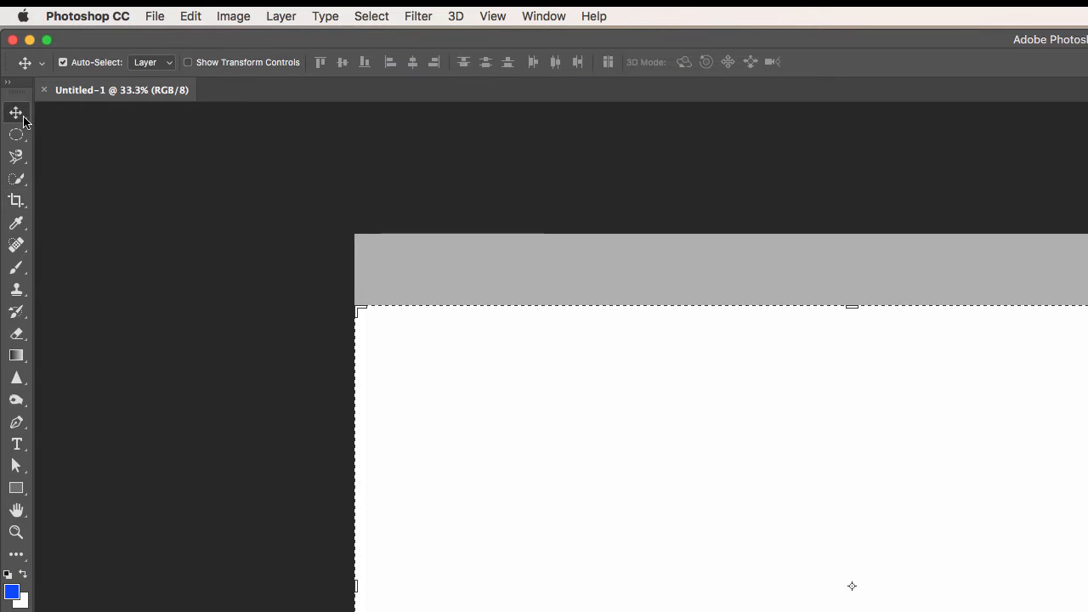
pyautogui.click(16, 135)
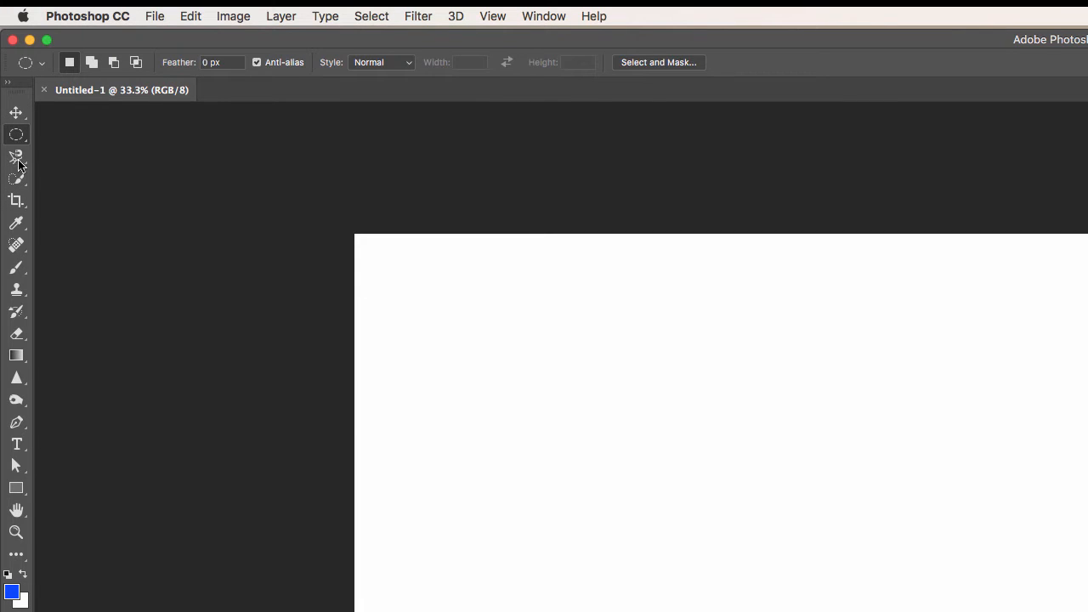
pyautogui.click(18, 162)
pyautogui.click(20, 181)
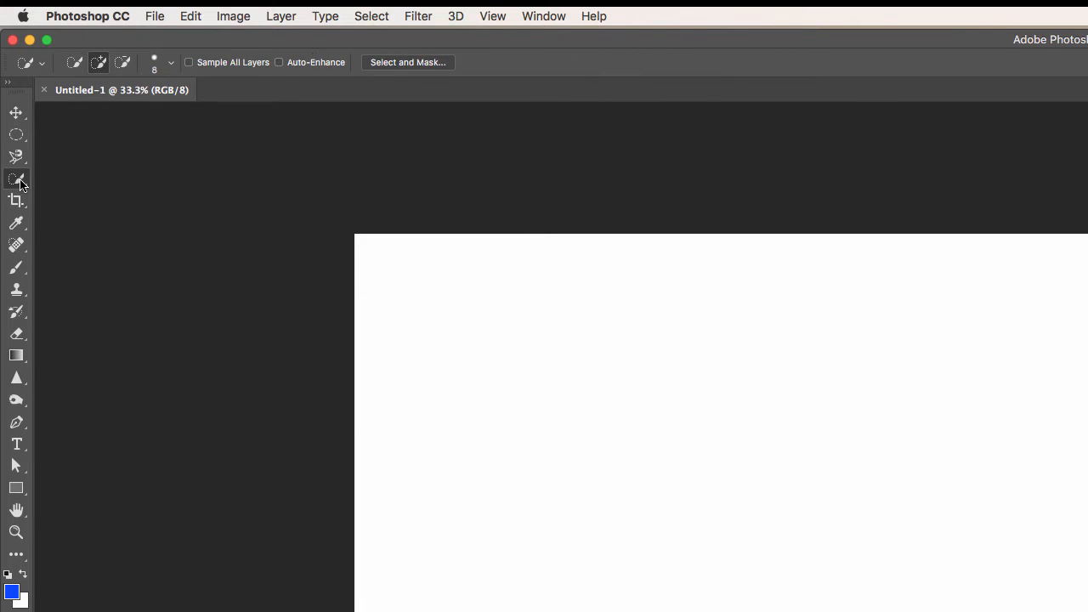
pyautogui.click(16, 201)
pyautogui.click(20, 179)
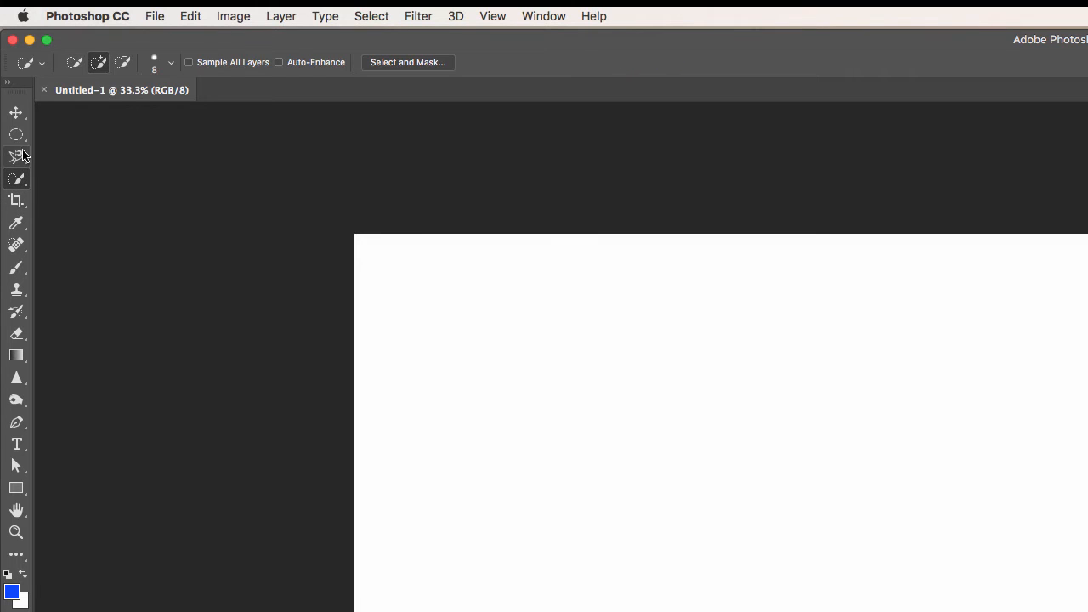
pyautogui.click(18, 156)
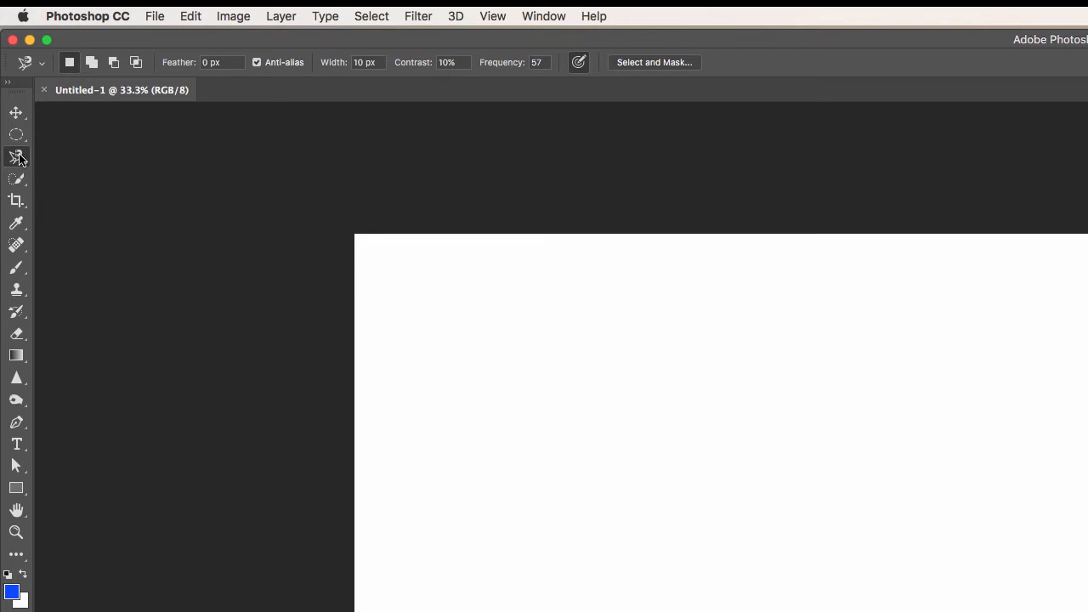
pyautogui.click(18, 135)
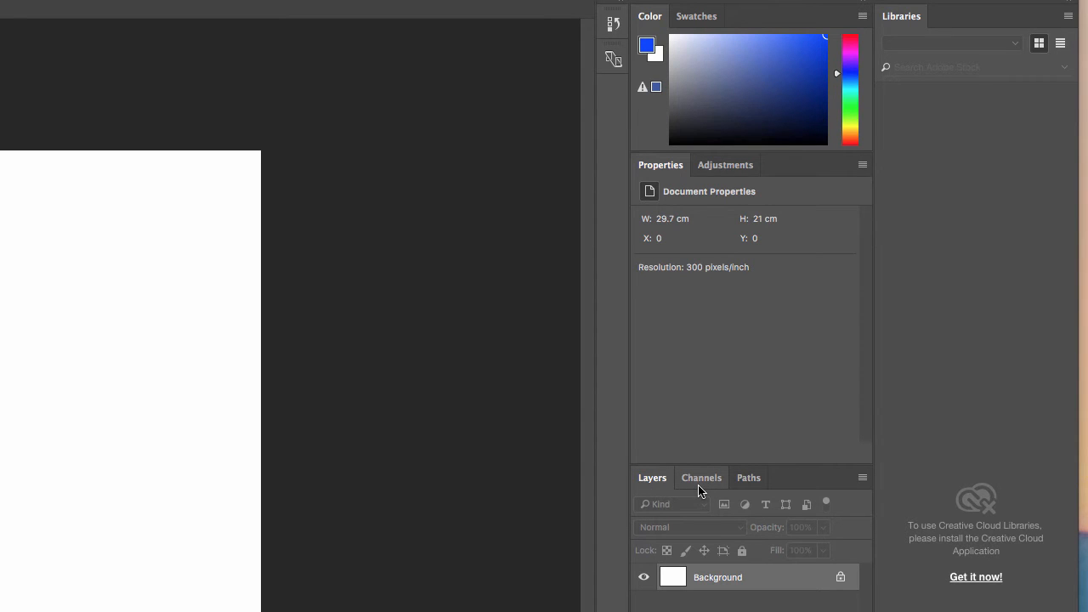
# Step: View the document's history and the device preview, closing each one after viewing
pyautogui.click(615, 27)
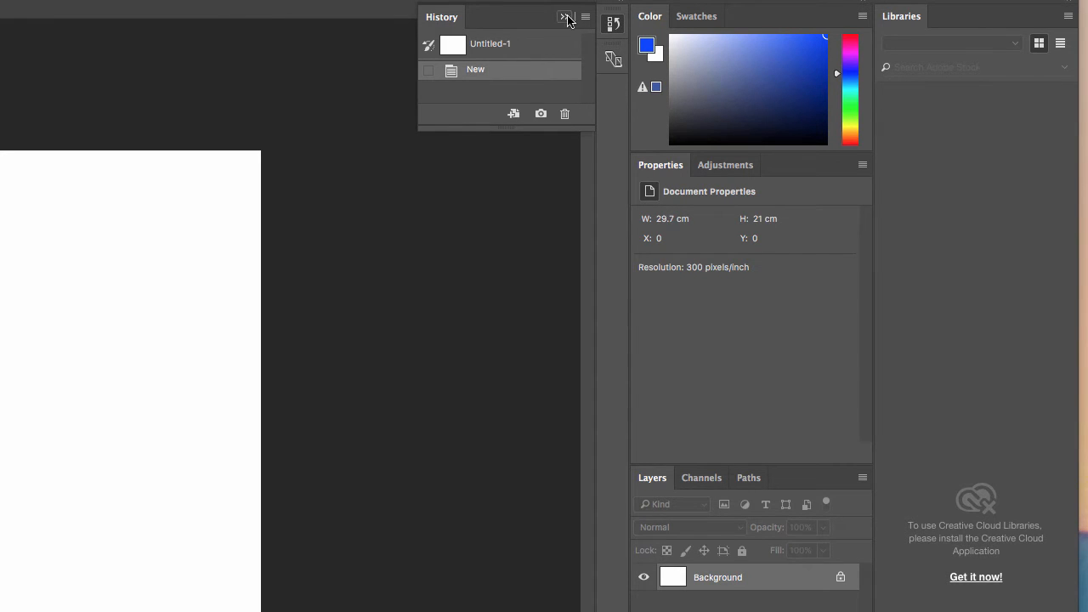
pyautogui.click(564, 17)
pyautogui.click(613, 59)
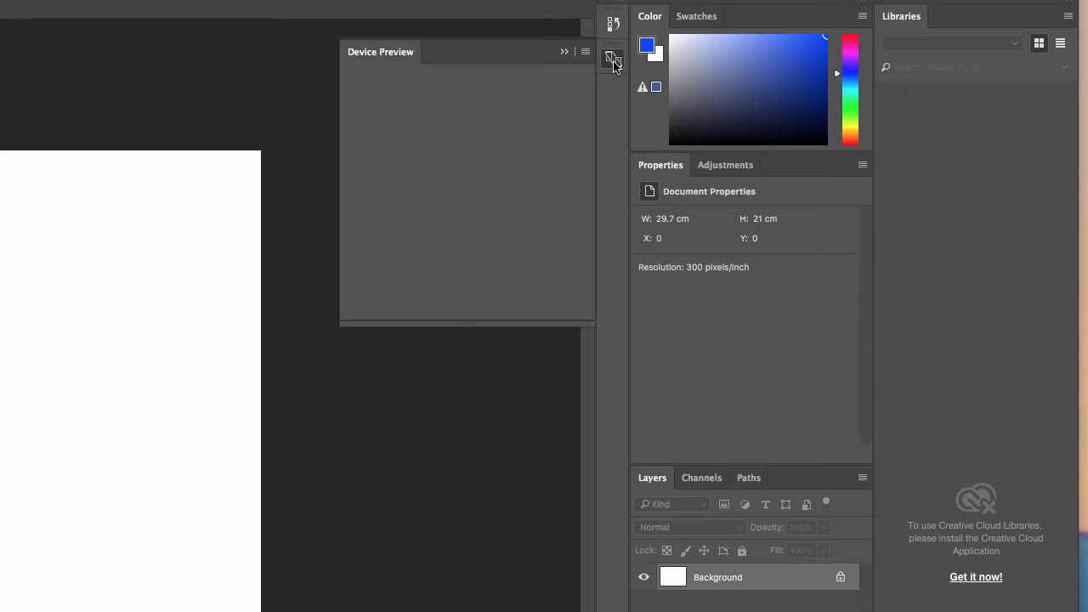
pyautogui.click(564, 51)
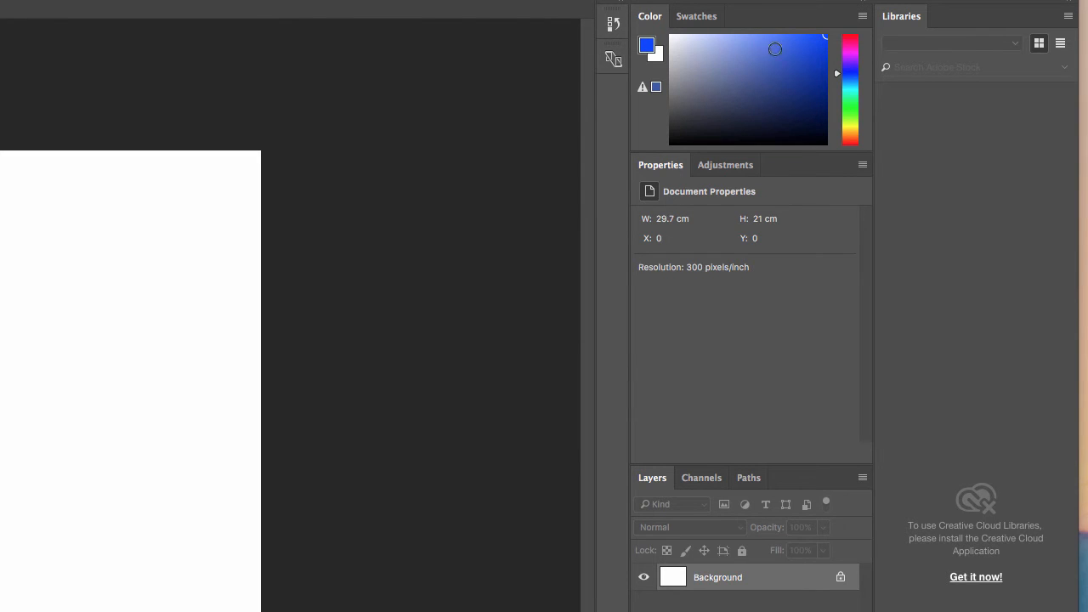
# Step: Show the color swatches and review the available swatch display options and color libraries
pyautogui.moveTo(693, 19)
pyautogui.mouseDown()
pyautogui.moveTo(850, 31)
pyautogui.moveTo(956, 25)
pyautogui.moveTo(954, 15)
pyautogui.moveTo(753, 5)
pyautogui.moveTo(688, 17)
pyautogui.moveTo(712, 15)
pyautogui.mouseUp()
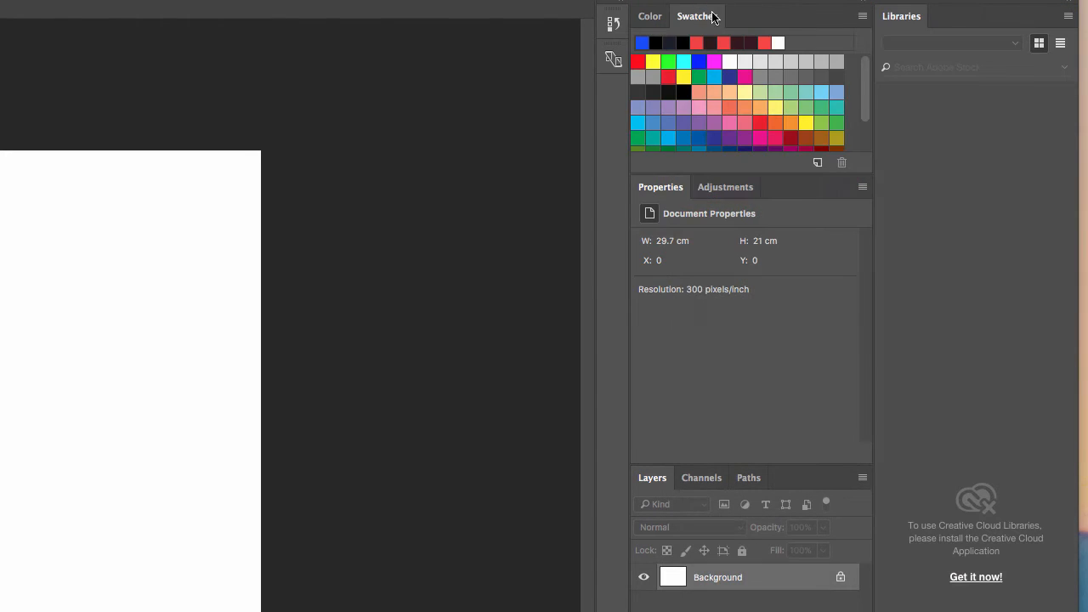
pyautogui.click(862, 16)
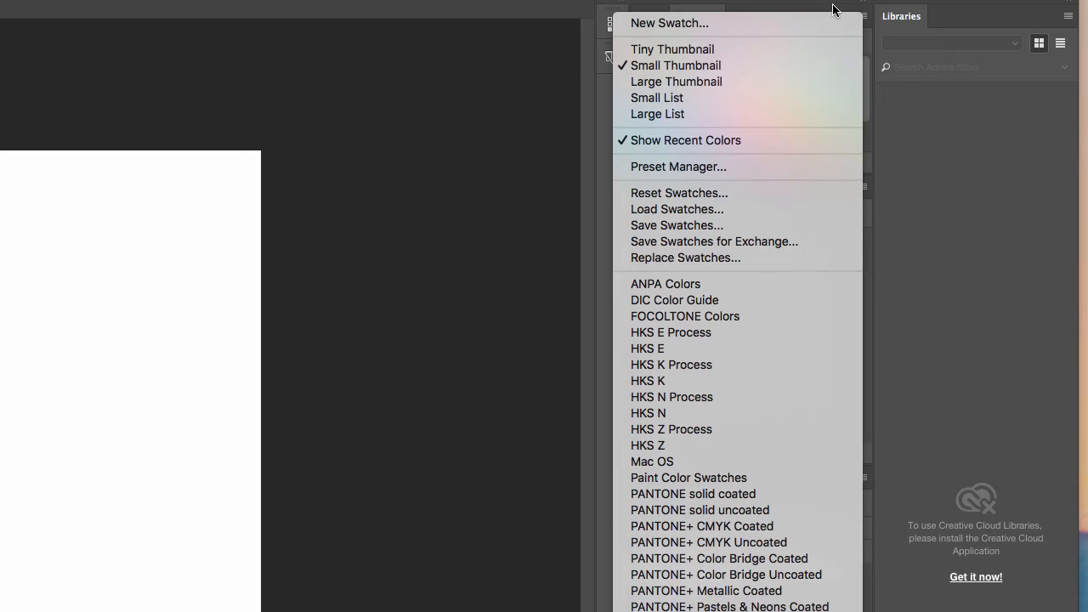
pyautogui.click(833, 9)
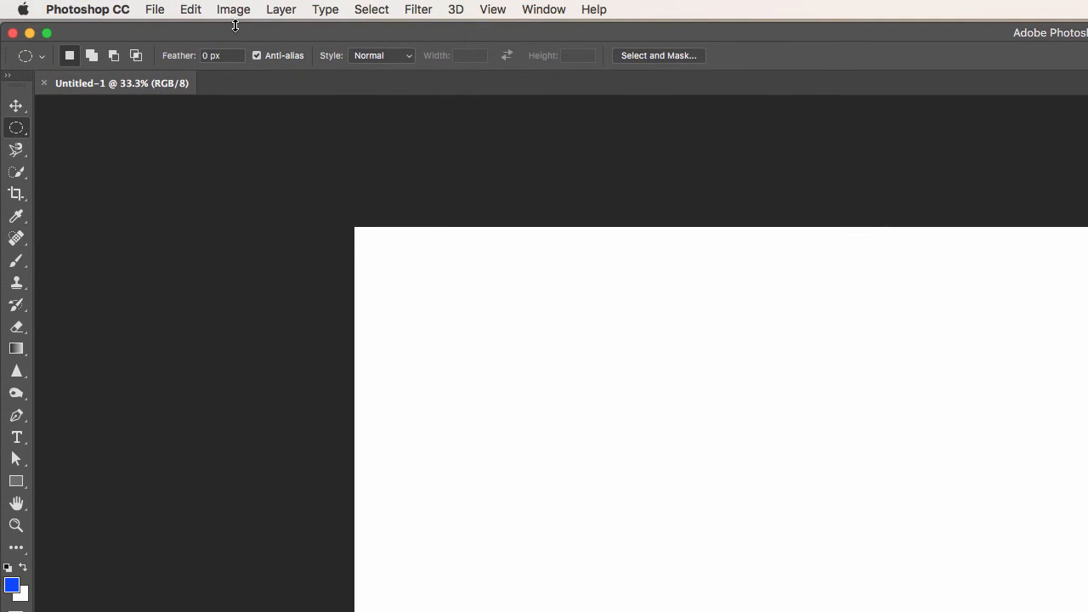
pyautogui.click(153, 11)
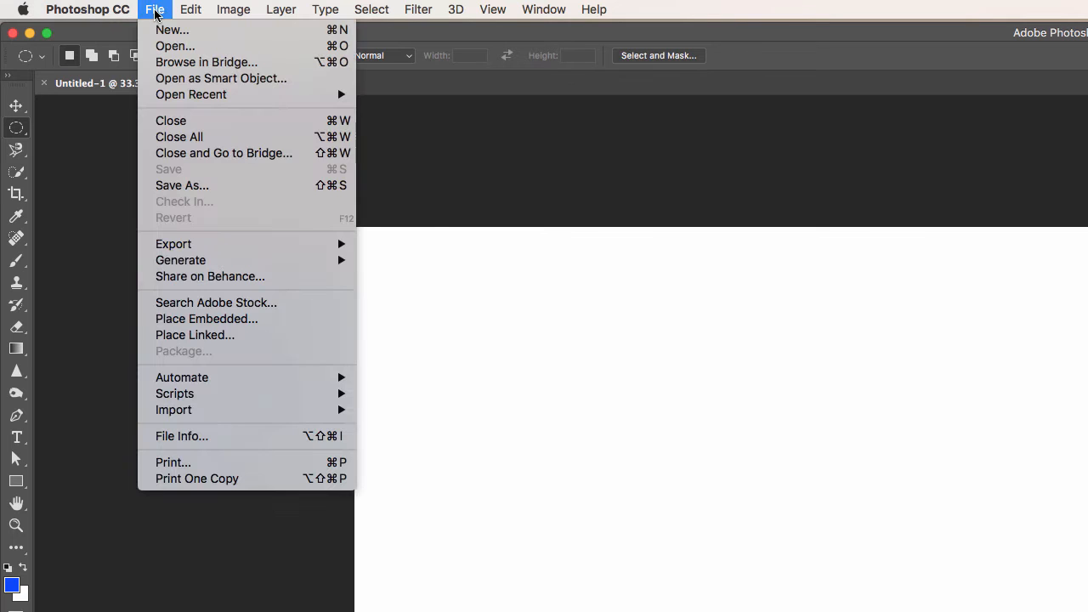
pyautogui.click(191, 11)
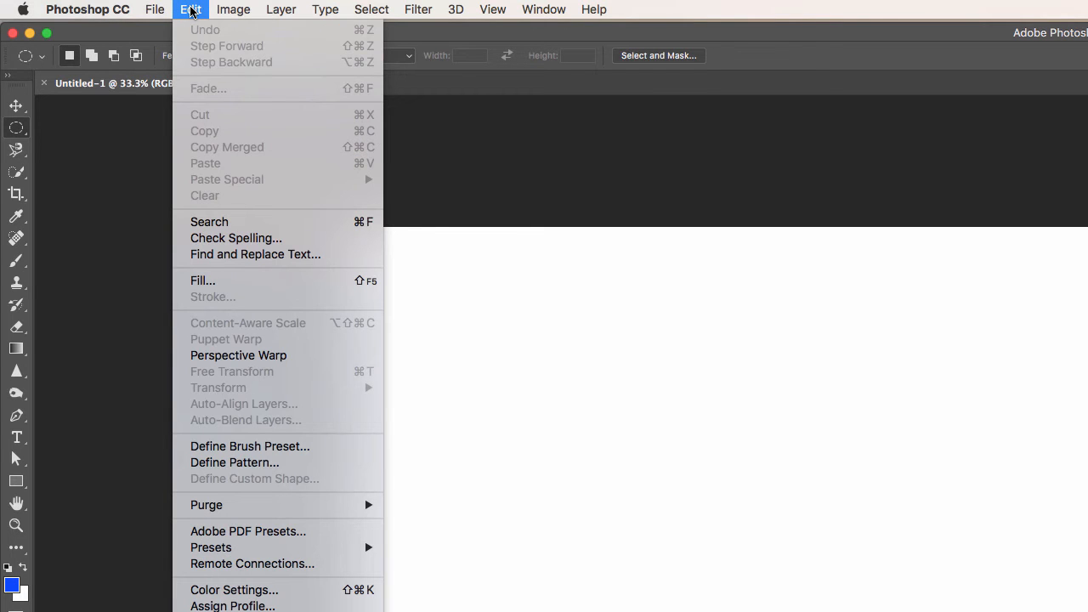
pyautogui.moveTo(231, 9)
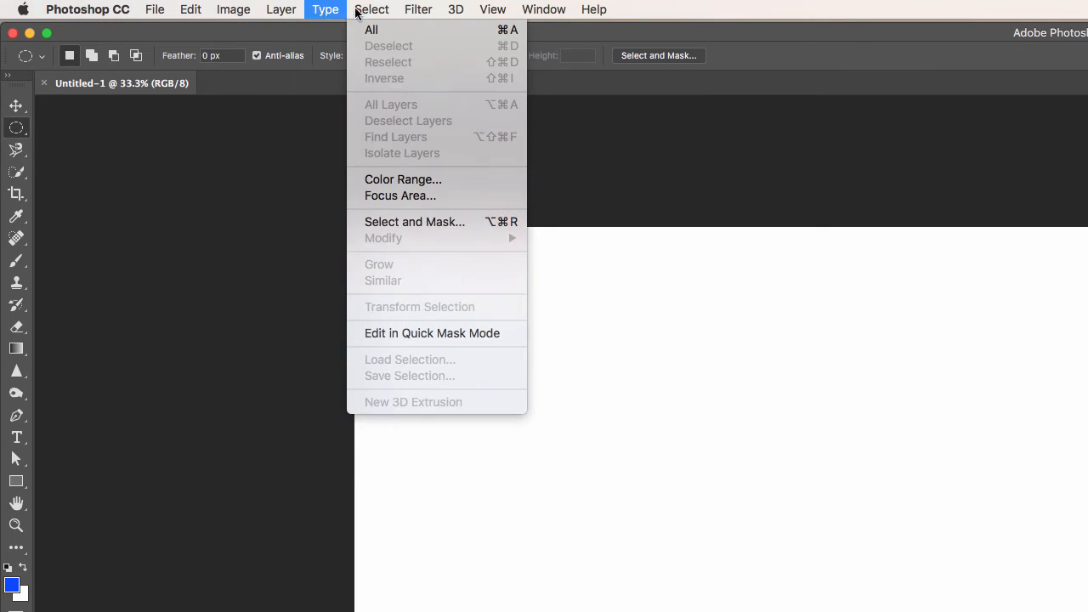
pyautogui.moveTo(418, 10)
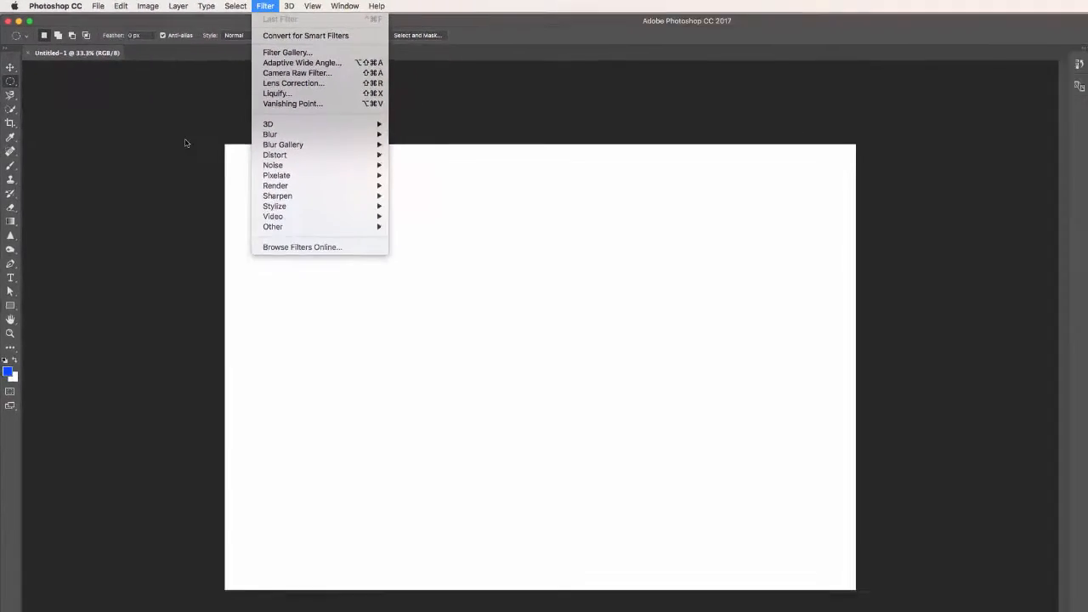
pyautogui.click(311, 216)
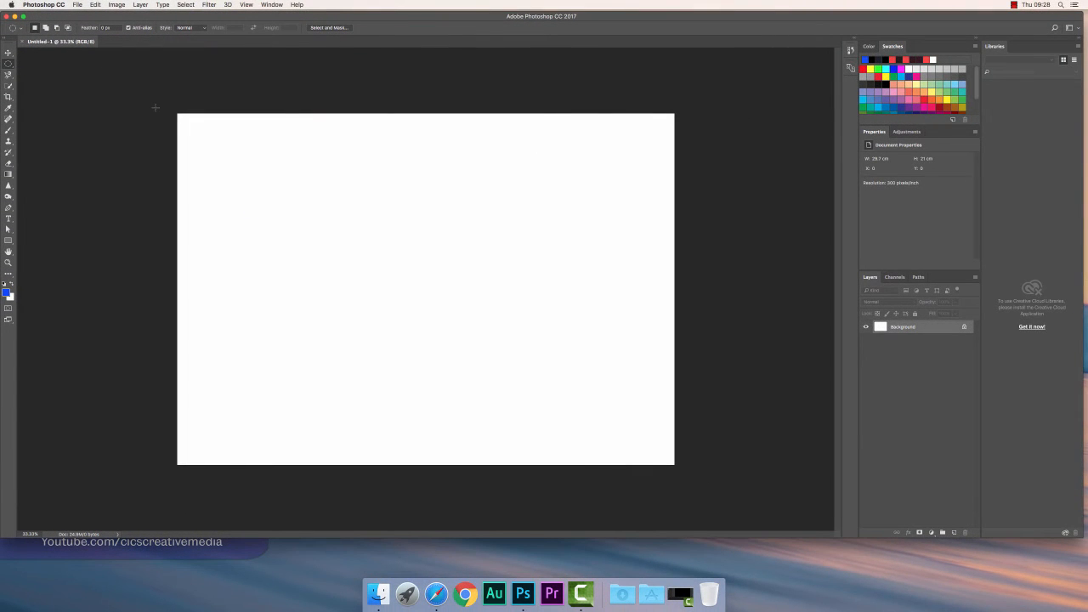
# Step: Open the image IMAG0062.jpg from the Downloads folder as a separate document
pyautogui.click(78, 7)
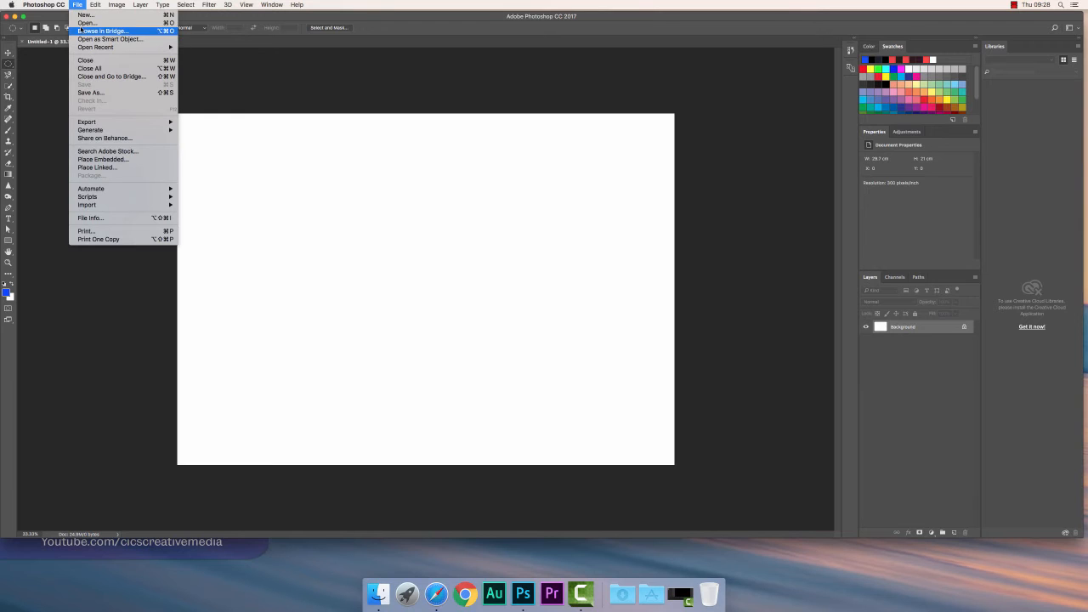
pyautogui.click(85, 23)
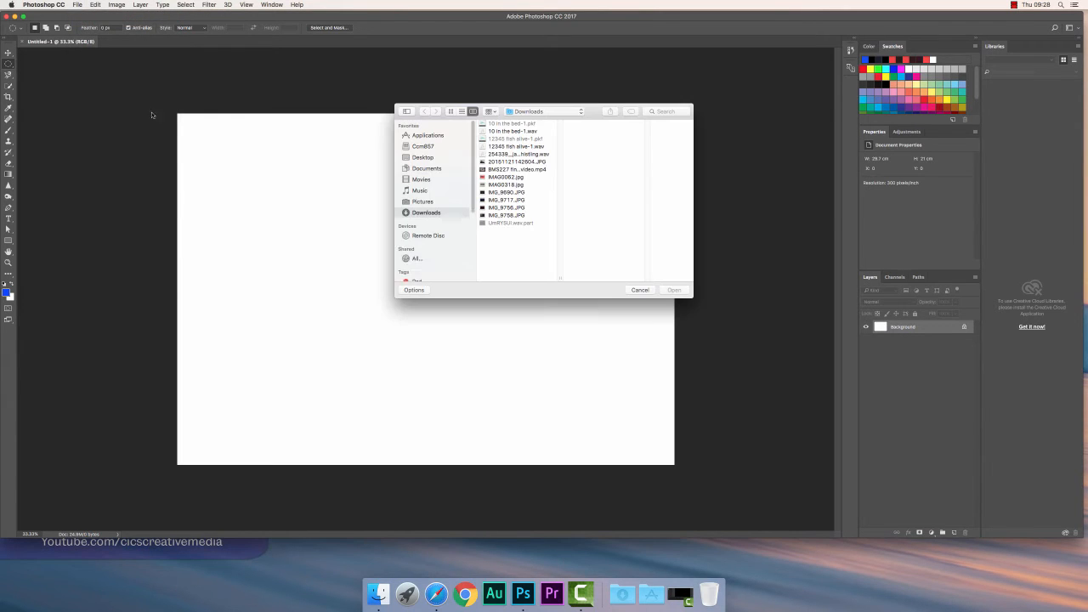
pyautogui.click(507, 177)
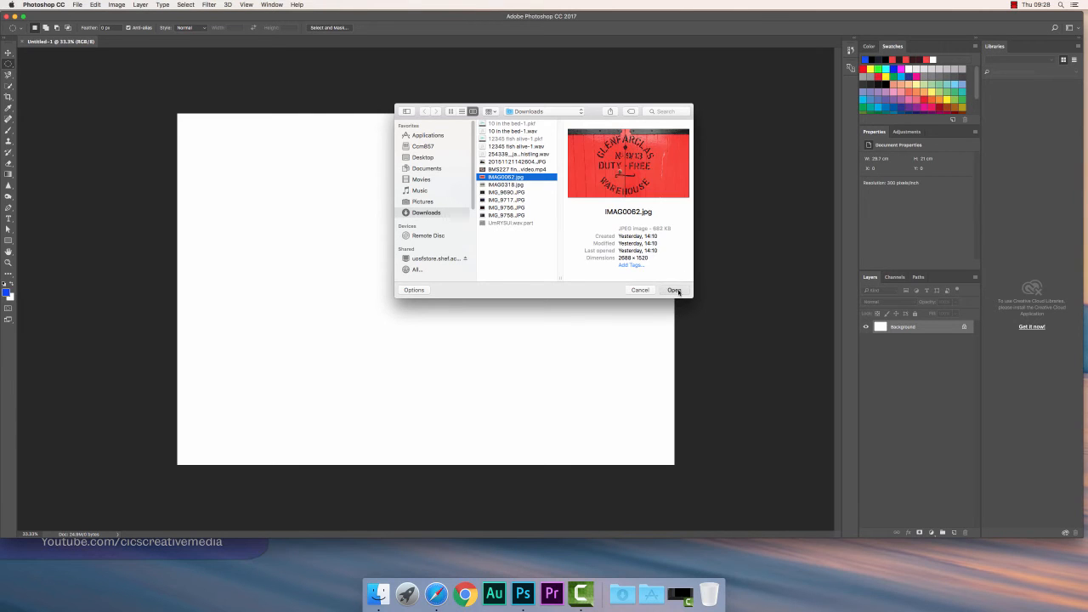
pyautogui.click(674, 289)
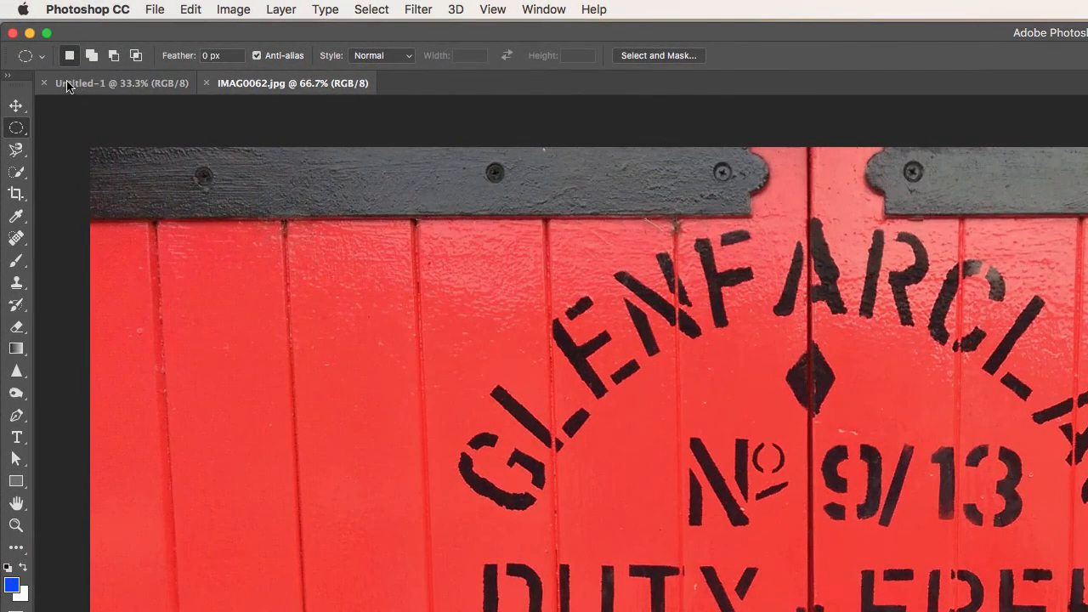
# Step: Switch between the Untitled-1 and IMAG0062.jpg documents, finishing on the blank Untitled-1
pyautogui.click(68, 80)
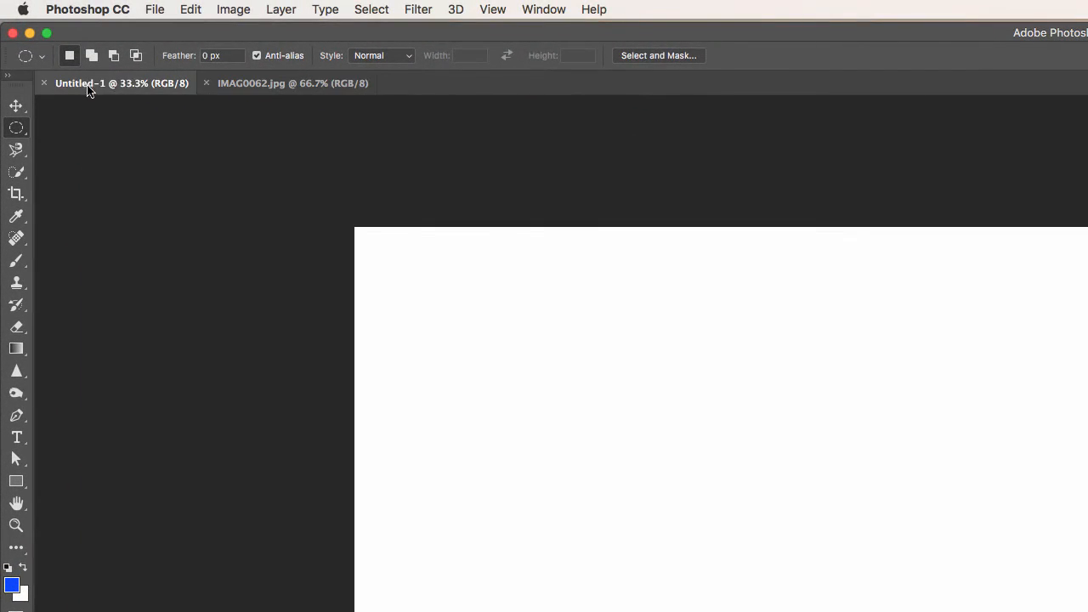
pyautogui.click(286, 86)
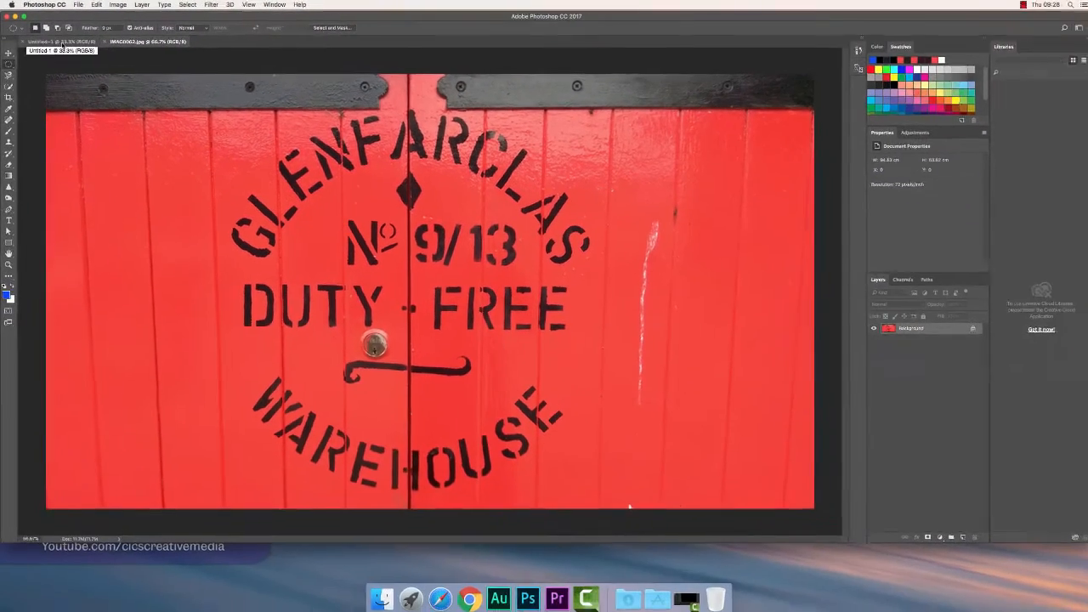
pyautogui.hotkey('ctrl', 'Tab')
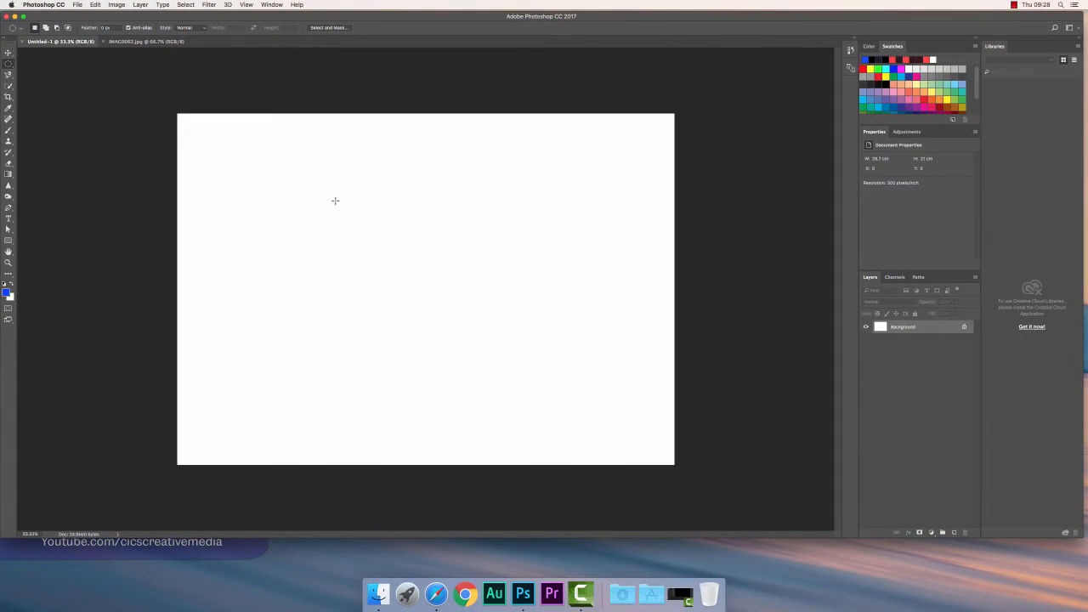
# Step: Place IMAG0318.jpg from the Downloads folder into Untitled-1 as an embedded image
pyautogui.click(78, 6)
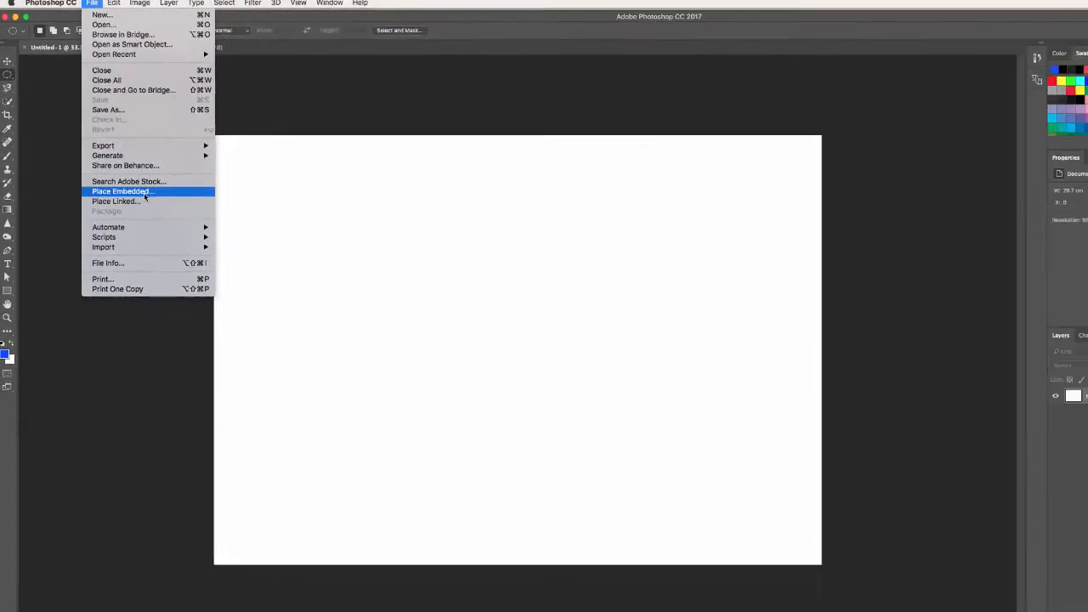
pyautogui.click(224, 319)
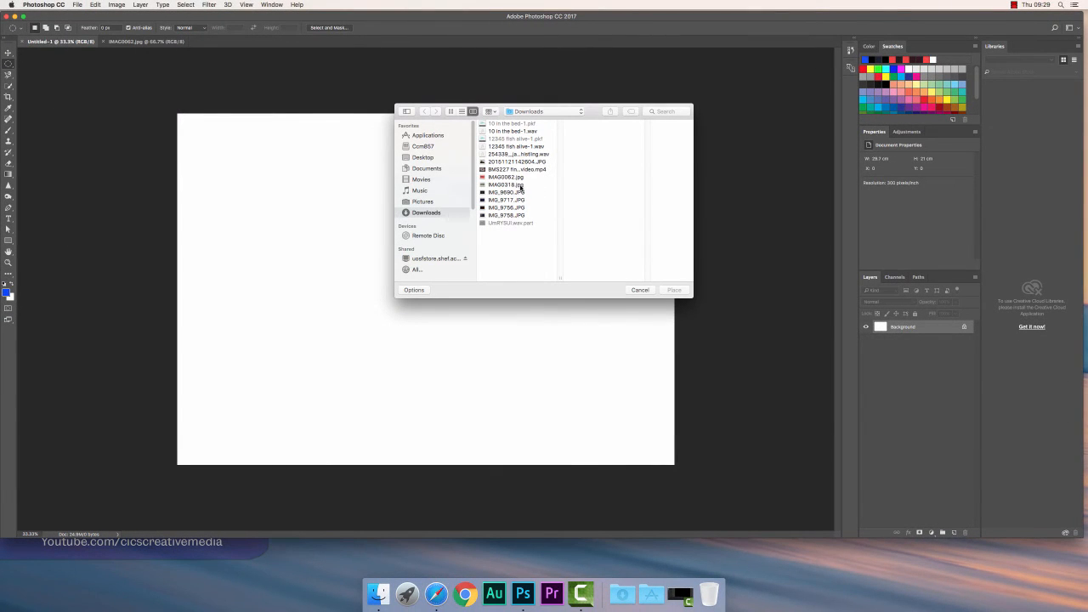
pyautogui.click(506, 185)
pyautogui.click(675, 290)
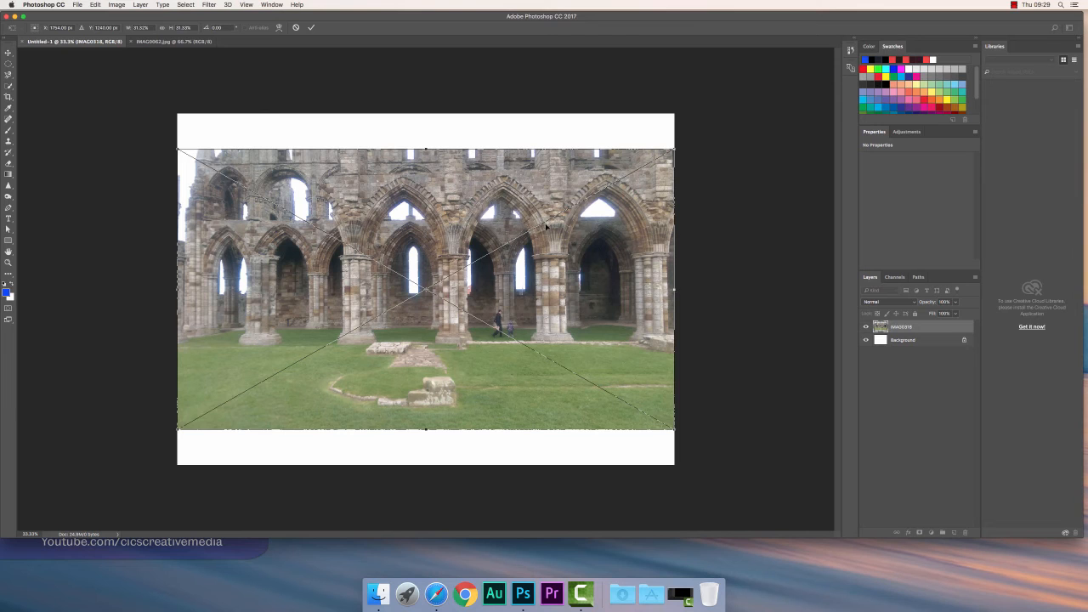
# Step: Move the placed abbey image slightly upward on the page and commit the placement
pyautogui.moveTo(312, 167); pyautogui.dragTo(389, 232)
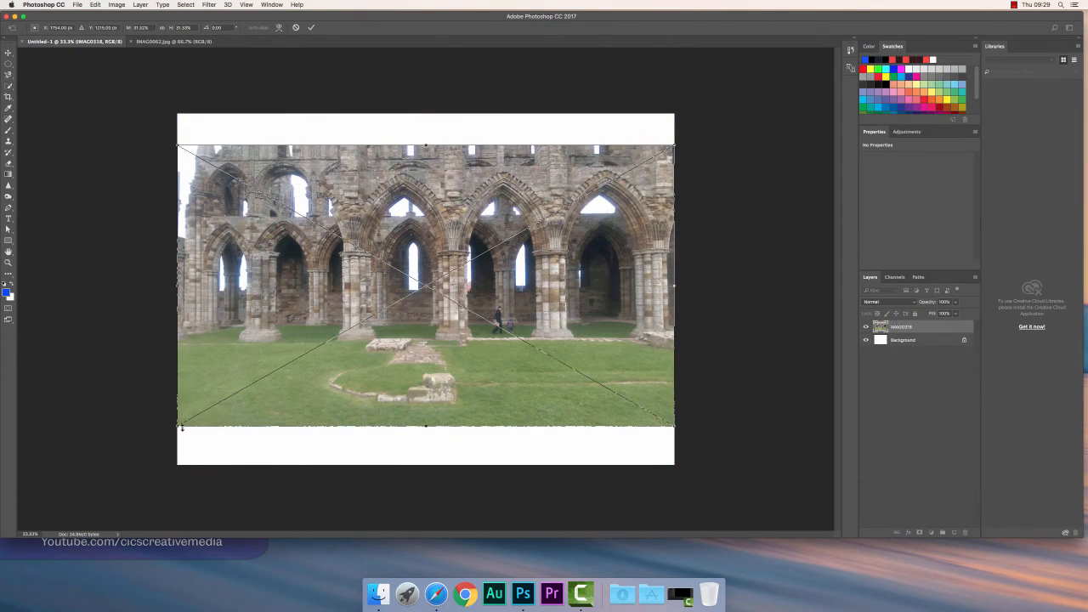
pyautogui.moveTo(181, 427)
pyautogui.mouseDown()
pyautogui.moveTo(214, 340)
pyautogui.moveTo(210, 393)
pyautogui.moveTo(238, 317)
pyautogui.moveTo(218, 359)
pyautogui.moveTo(235, 363)
pyautogui.moveTo(204, 386)
pyautogui.moveTo(305, 306)
pyautogui.moveTo(179, 408)
pyautogui.moveTo(208, 384)
pyautogui.moveTo(234, 302)
pyautogui.moveTo(179, 372)
pyautogui.moveTo(263, 352)
pyautogui.moveTo(209, 350)
pyautogui.moveTo(242, 357)
pyautogui.moveTo(172, 409)
pyautogui.mouseUp()
pyautogui.press('Return')
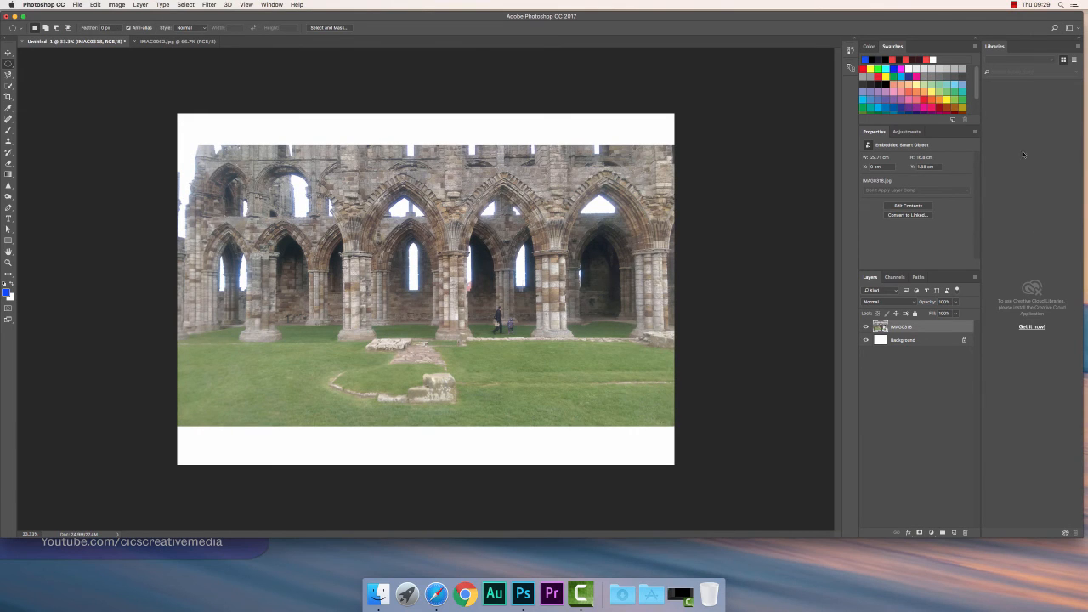
# Step: Switch to IMAG0062.jpg and examine the door lettering at magnifications up to 400%, returning to 66.7%
pyautogui.click(174, 42)
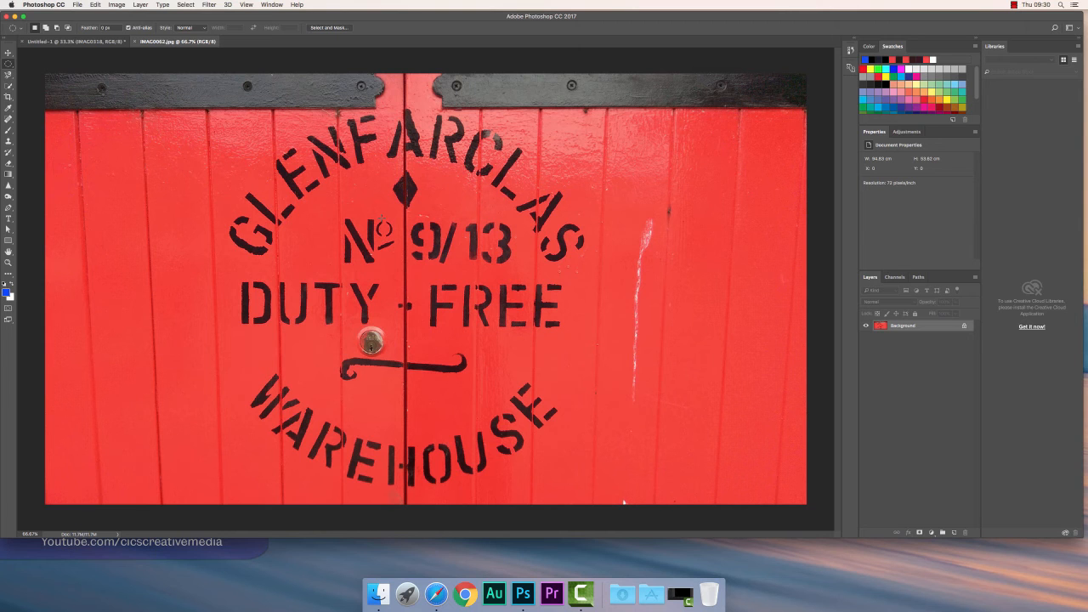
pyautogui.press('super+equal')
pyautogui.press('super+equal')
pyautogui.press('super+equal')
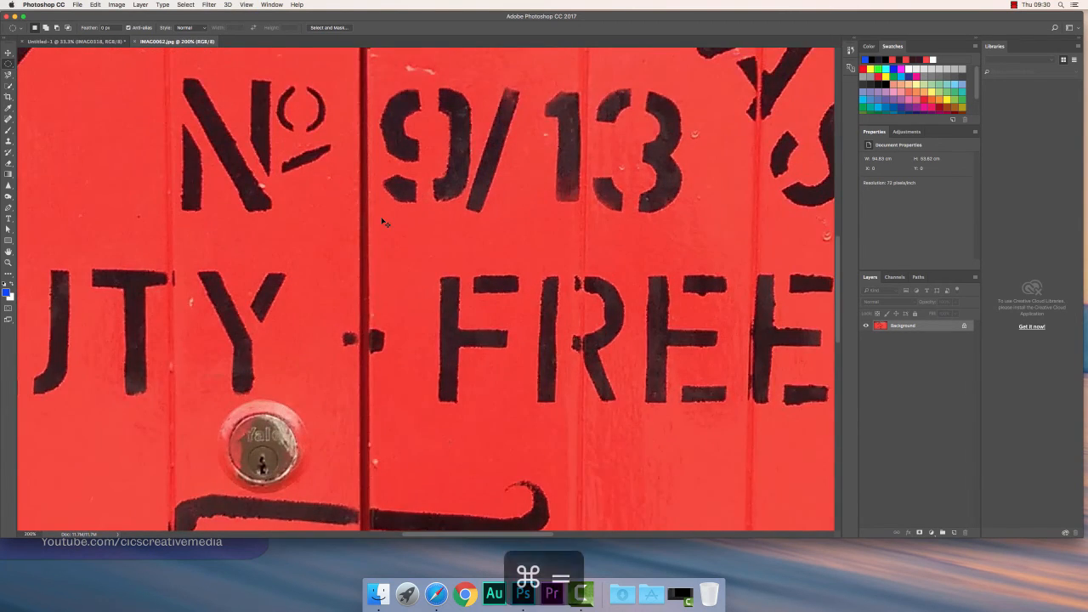
pyautogui.press('super+equal')
pyautogui.press('super+minus')
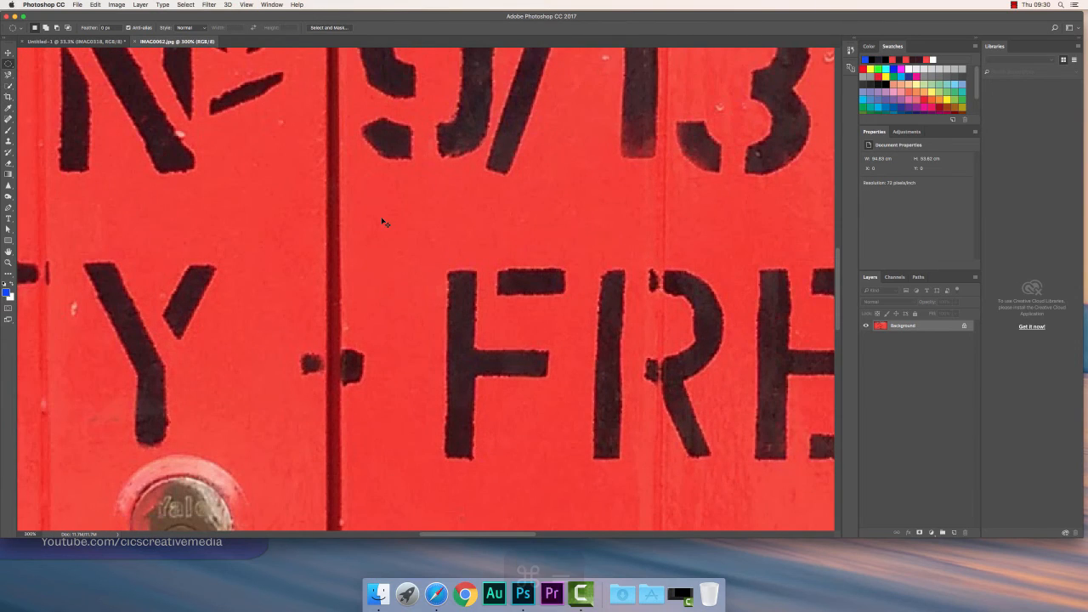
pyautogui.press('super+equal')
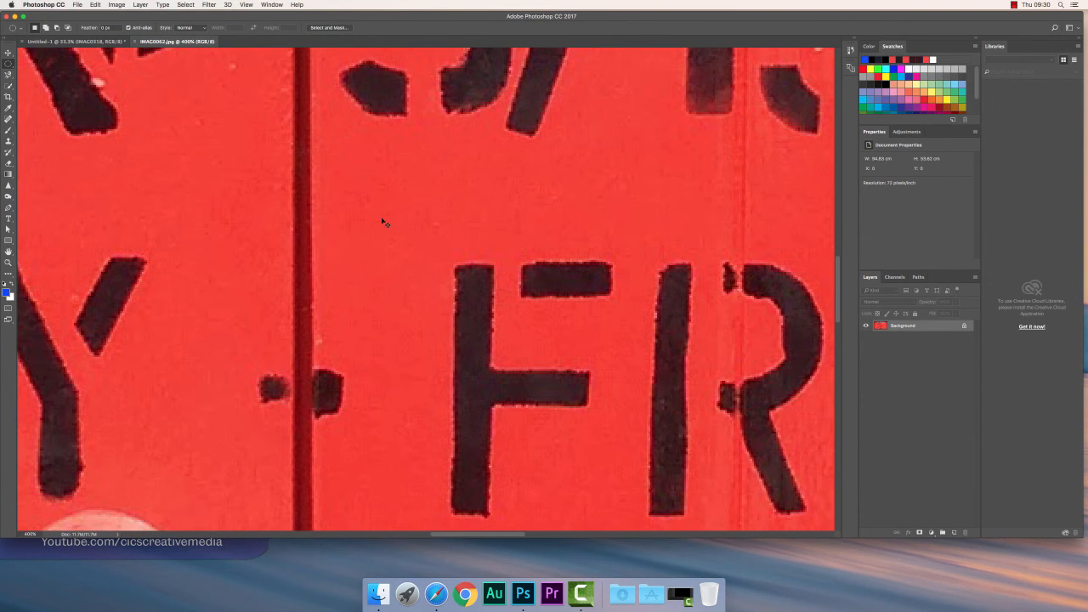
pyautogui.press('super+minus')
pyautogui.press('super+minus')
pyautogui.press('super+minus')
pyautogui.press('super+minus')
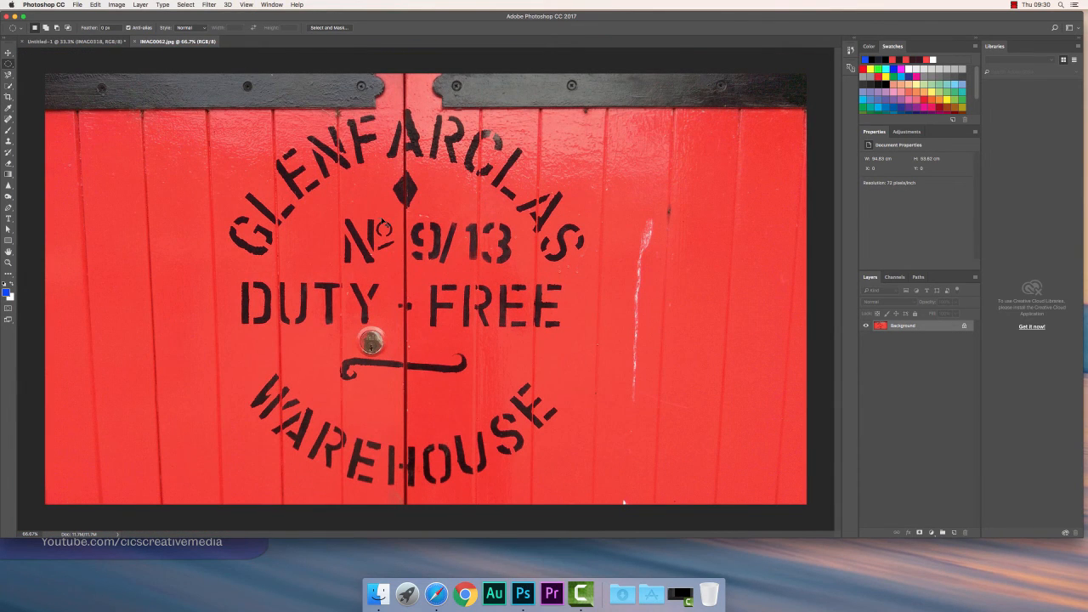
# Step: Zoom IMAG0062.jpg to 200% and pan around to examine different parts of the red door
pyautogui.press('super+plus')
pyautogui.press('super+plus')
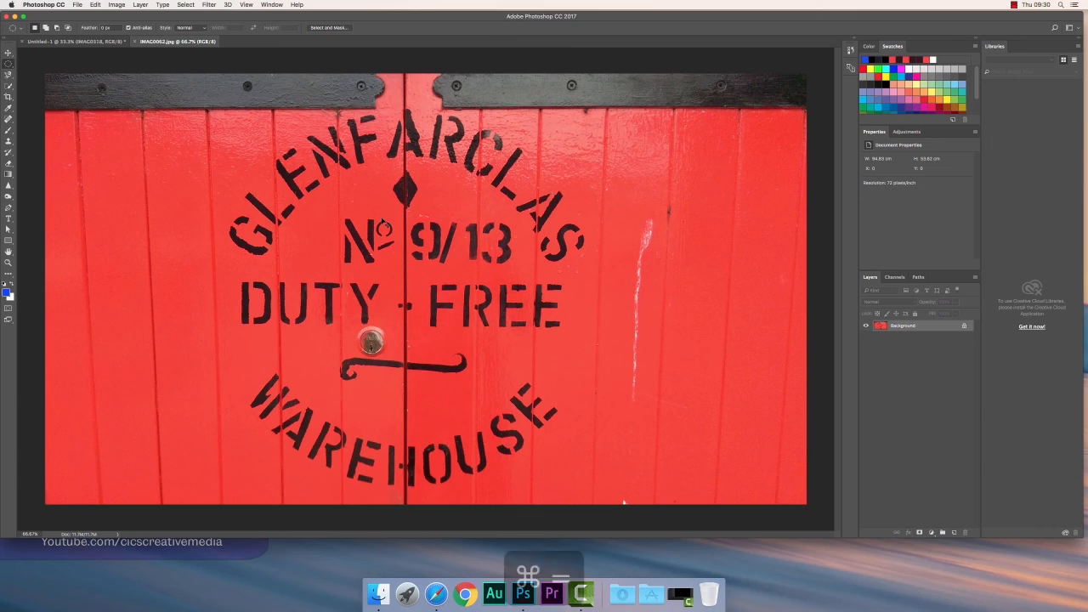
pyautogui.press('super+minus')
pyautogui.press('super+plus')
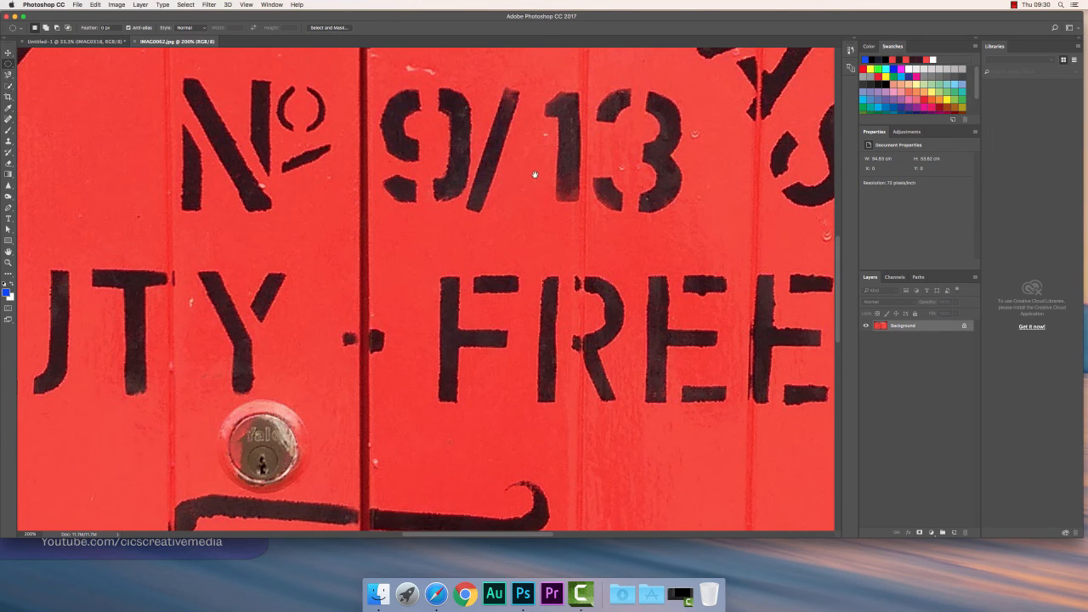
pyautogui.moveTo(472, 195); pyautogui.dragTo(249, 305)
pyautogui.moveTo(545, 166); pyautogui.dragTo(410, 271)
pyautogui.moveTo(584, 164); pyautogui.dragTo(471, 233)
pyautogui.moveTo(638, 141); pyautogui.dragTo(544, 249)
pyautogui.moveTo(743, 151)
pyautogui.mouseDown()
pyautogui.moveTo(604, 210)
pyautogui.moveTo(498, 190)
pyautogui.mouseUp()
pyautogui.moveTo(662, 263)
pyautogui.mouseDown()
pyautogui.moveTo(534, 275)
pyautogui.moveTo(471, 213)
pyautogui.mouseUp()
pyautogui.moveTo(498, 276)
pyautogui.mouseDown()
pyautogui.moveTo(591, 221)
pyautogui.moveTo(775, 199)
pyautogui.mouseUp()
pyautogui.moveTo(320, 246); pyautogui.dragTo(520, 268)
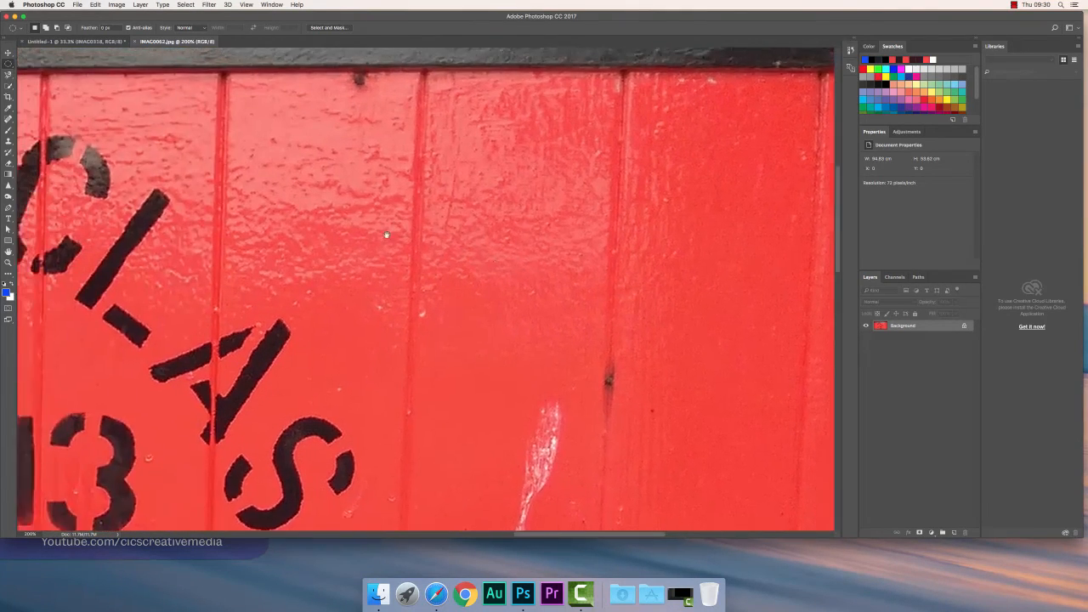
pyautogui.moveTo(384, 236); pyautogui.dragTo(445, 240)
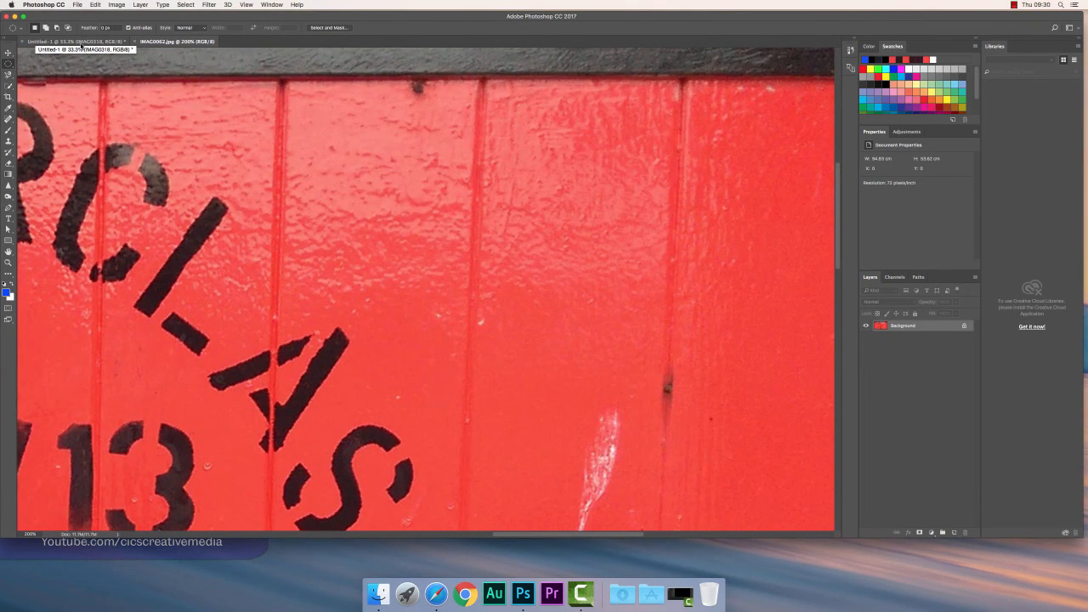
# Step: Switch to Untitled-1, zoom to 66.7% and pan across the upper part of the abbey image
pyautogui.click(82, 42)
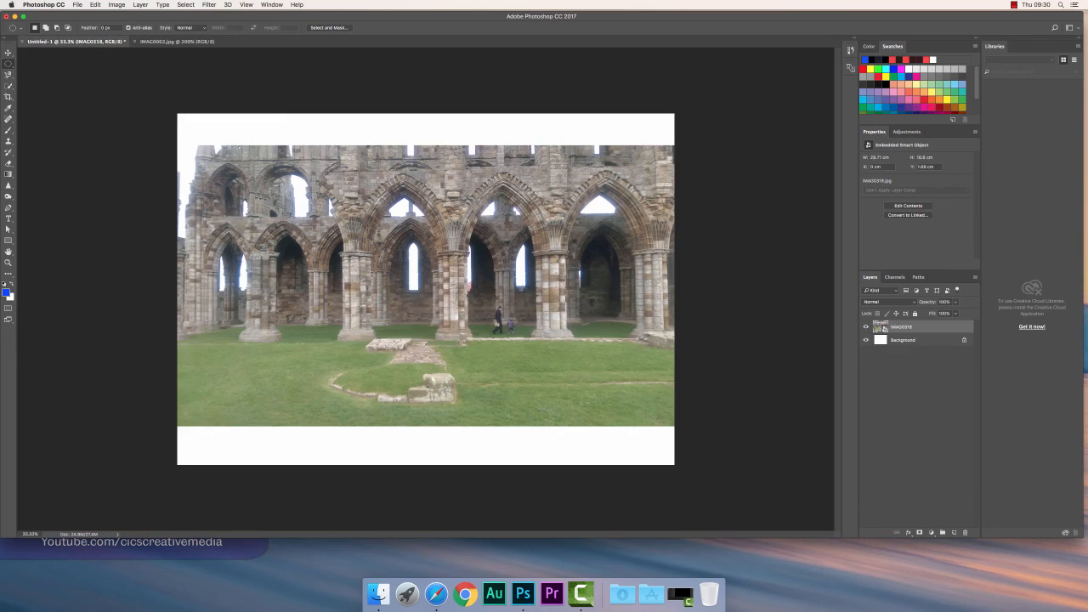
pyautogui.press('super+equal')
pyautogui.press('super+equal')
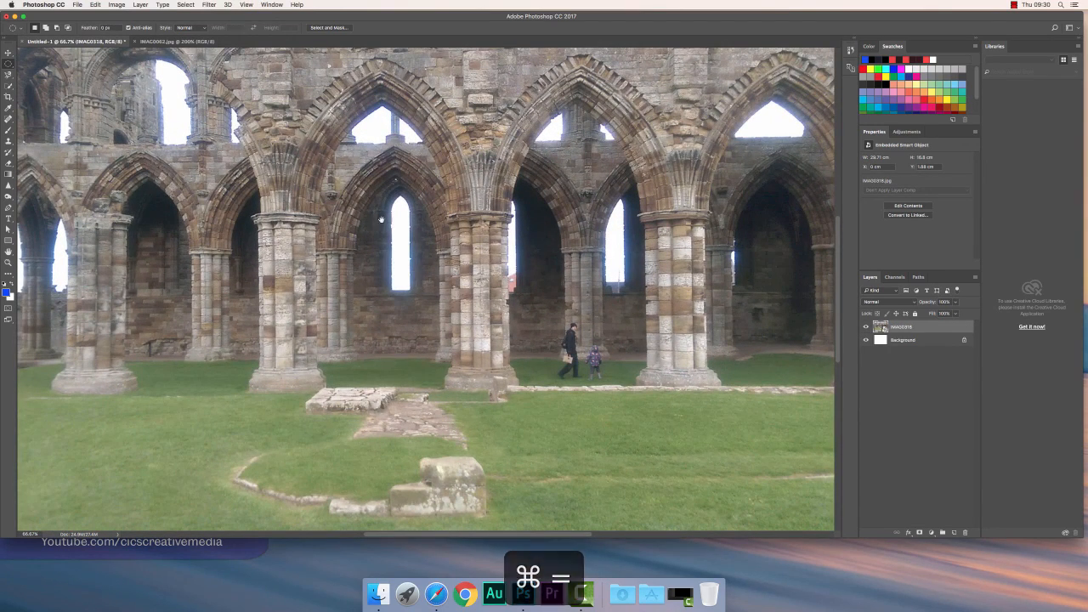
pyautogui.scroll(5, 450, 184)
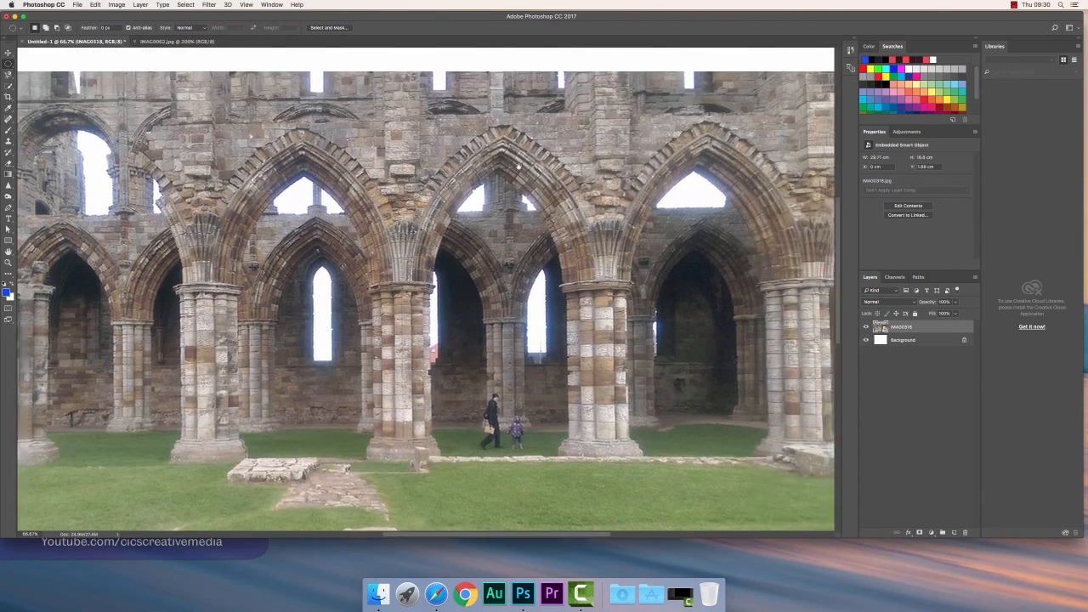
pyautogui.hscroll(10, 450, 184)
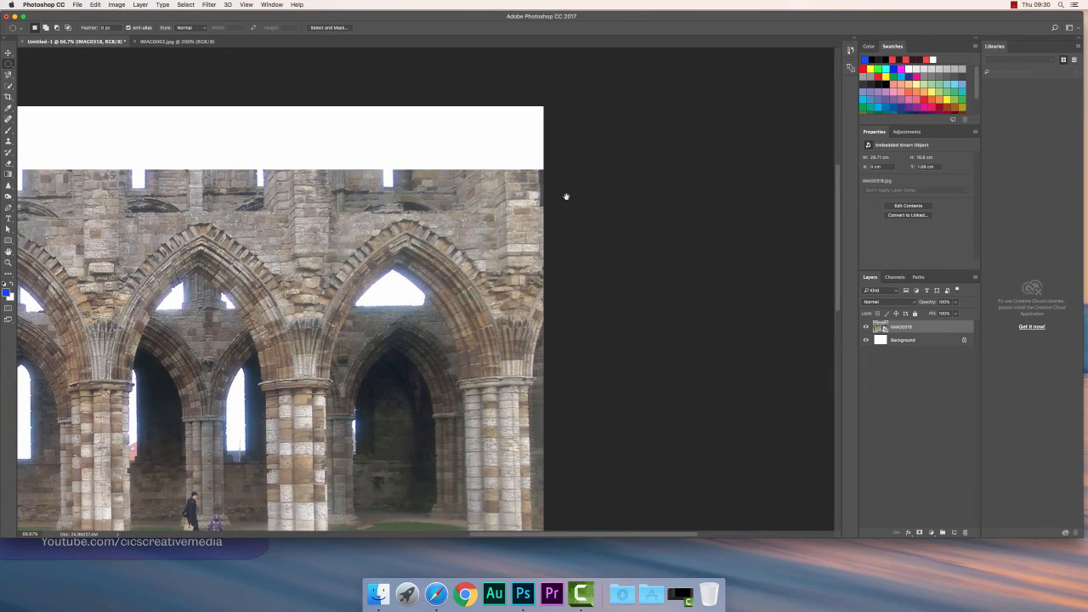
pyautogui.hscroll(-5, 566, 196)
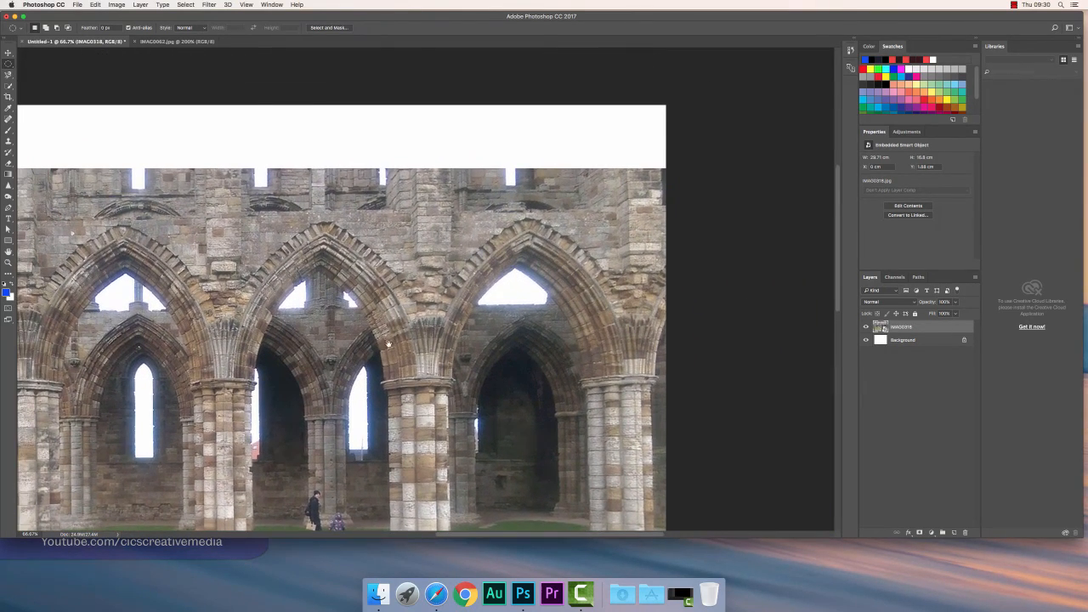
pyautogui.moveTo(387, 343); pyautogui.dragTo(432, 293)
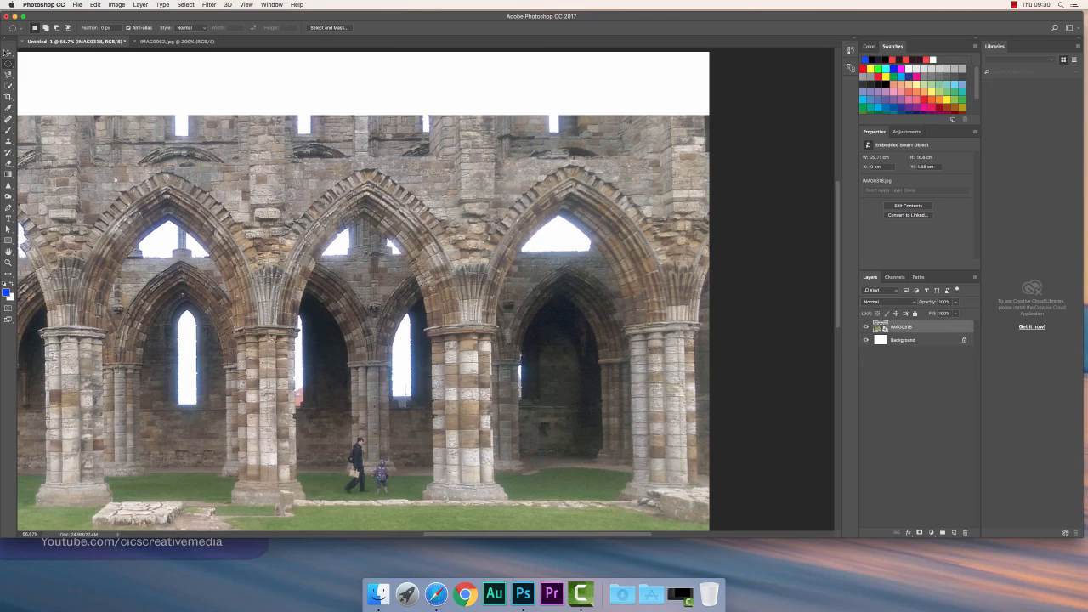
# Step: Shift the abbey image layer down and to the left with the Move tool, and undo that move
pyautogui.press('v')
pyautogui.moveTo(279, 147); pyautogui.dragTo(206, 180)
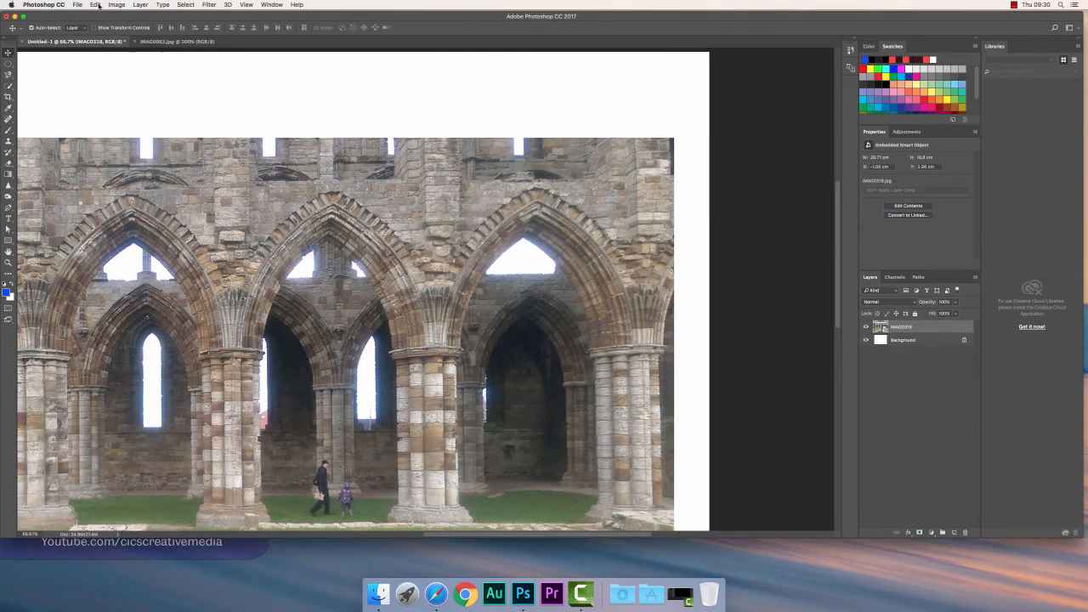
pyautogui.click(98, 6)
pyautogui.click(108, 15)
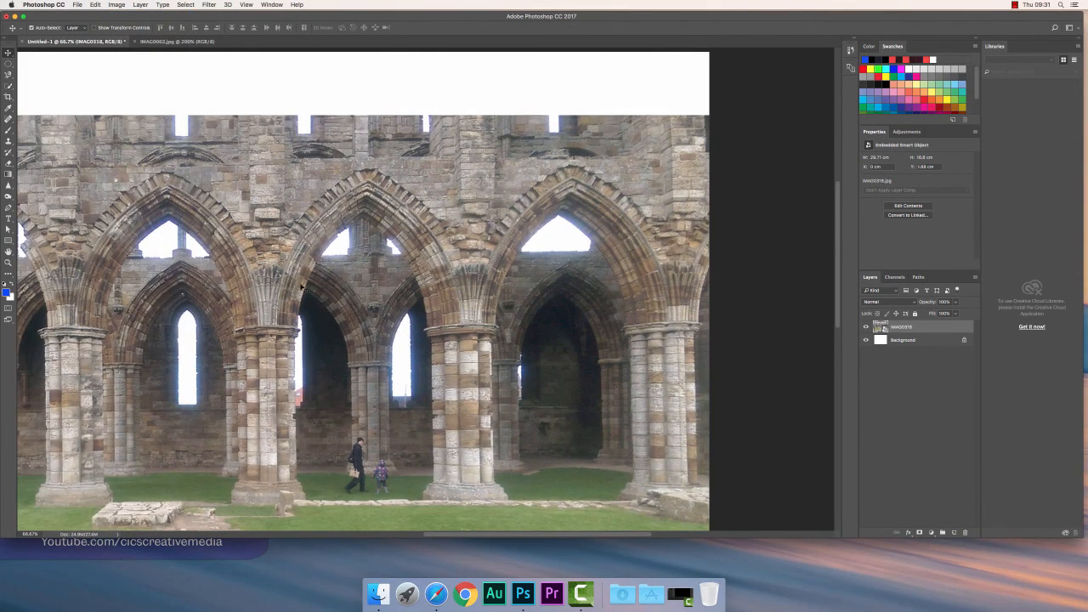
# Step: Pan the Untitled-1 view to examine the grass and the left end of the abbey image
pyautogui.moveTo(389, 230); pyautogui.dragTo(585, 124)
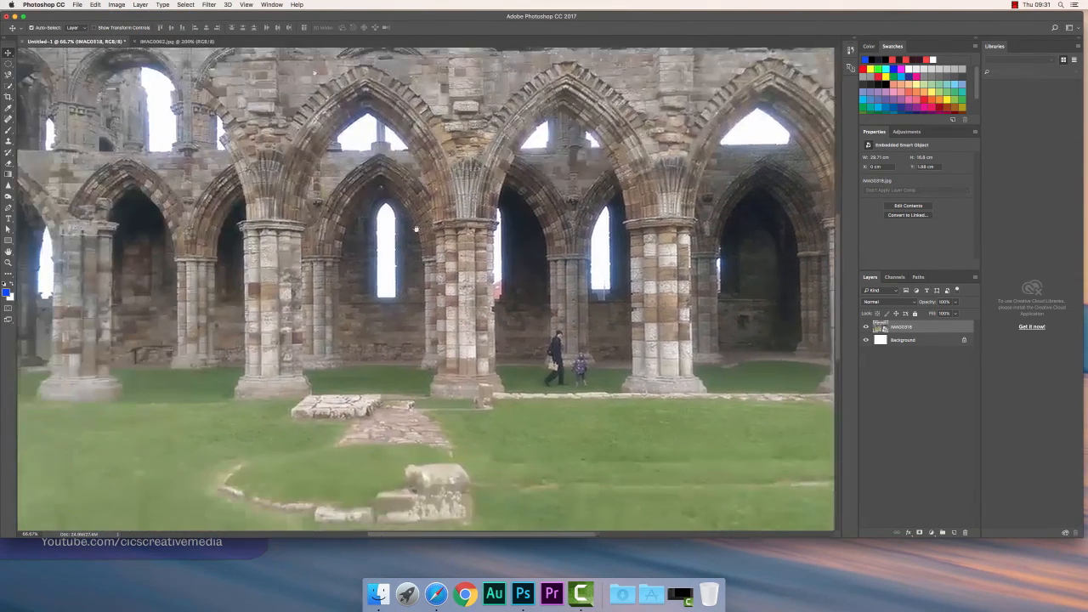
pyautogui.scroll(5, 368, 270)
pyautogui.scroll(-4, 365, 274)
pyautogui.hscroll(-5, 374, 274)
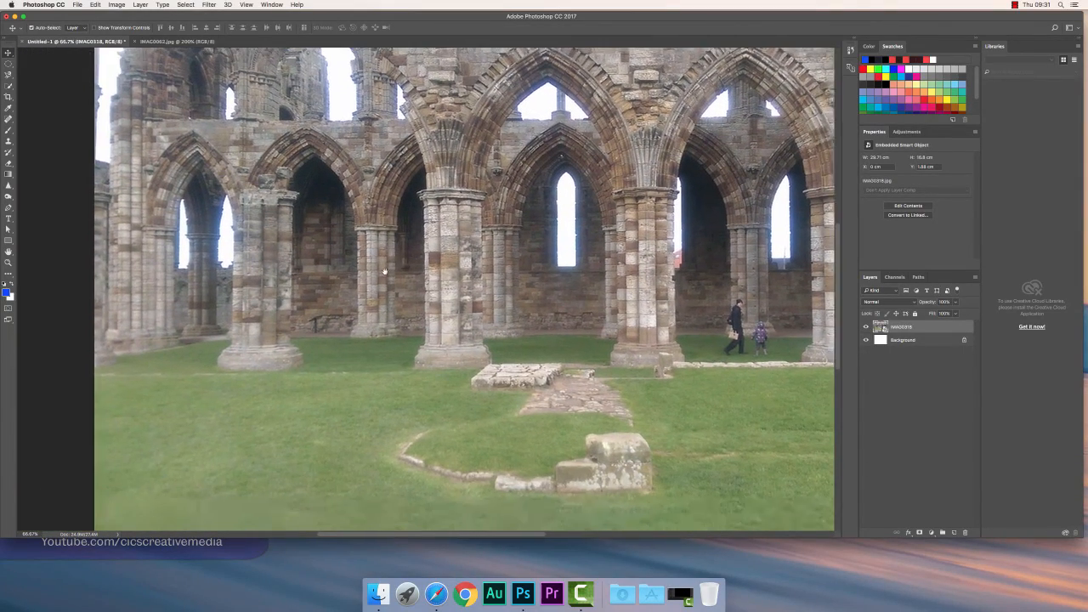